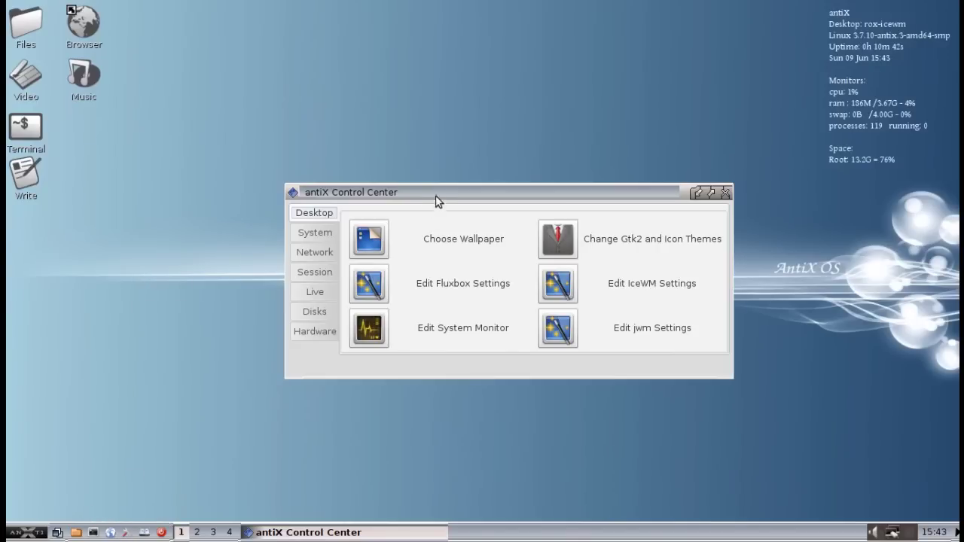
- Reposition the Control Center window, then open the home folder in the file manager and move its window clear of the desktop icons
{"action": "left_click_drag", "start_coordinate": [437, 199], "coordinate": [417, 156]}
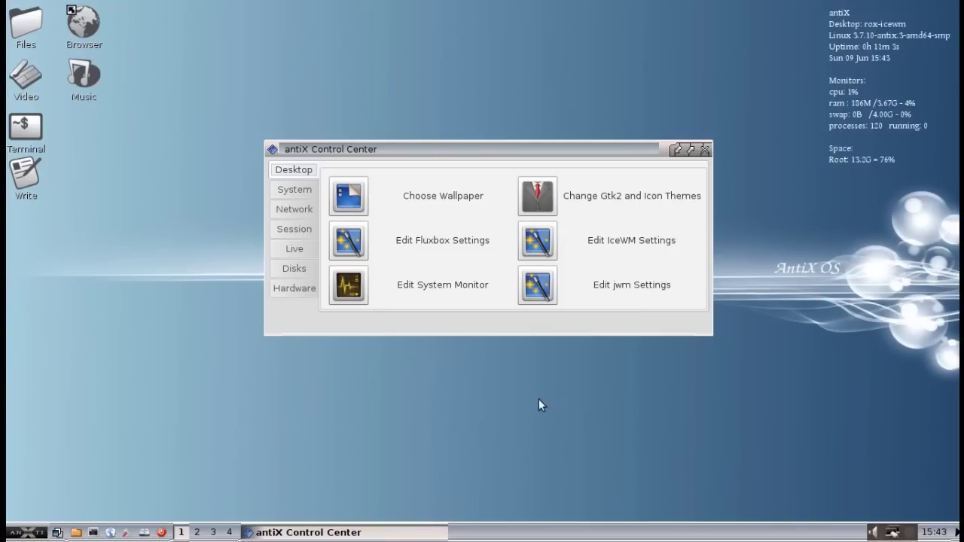
{"action": "left_click", "coordinate": [27, 30]}
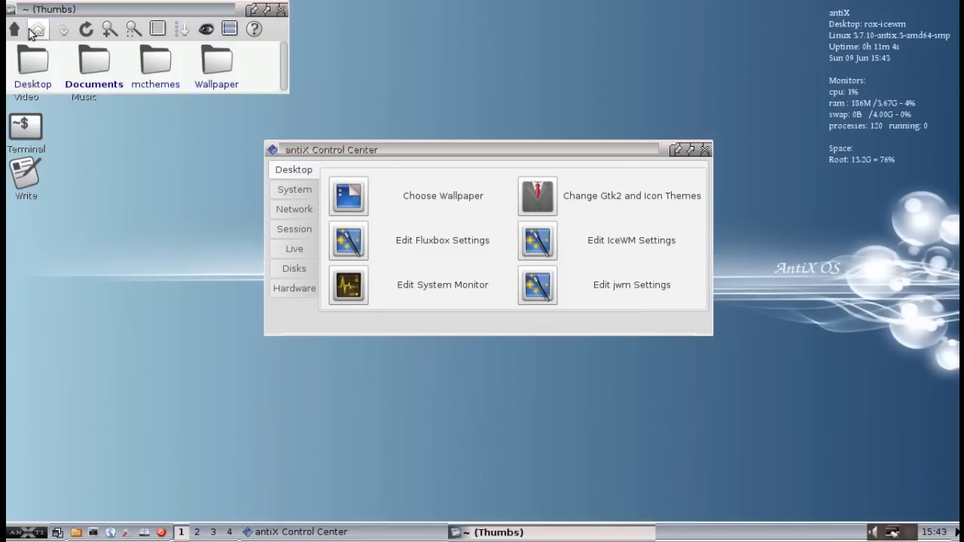
{"action": "left_click_drag", "start_coordinate": [66, 14], "coordinate": [197, 27]}
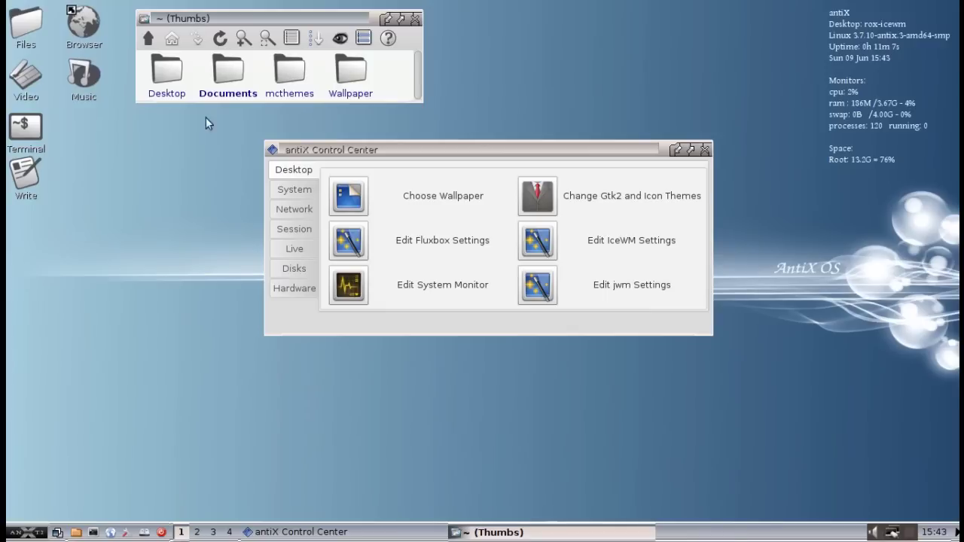
- Open the wallpaper picture chooser and preview Tux_kids.jpg, sleek-antiX.png and refreshing.jpg
{"action": "left_click", "coordinate": [356, 197]}
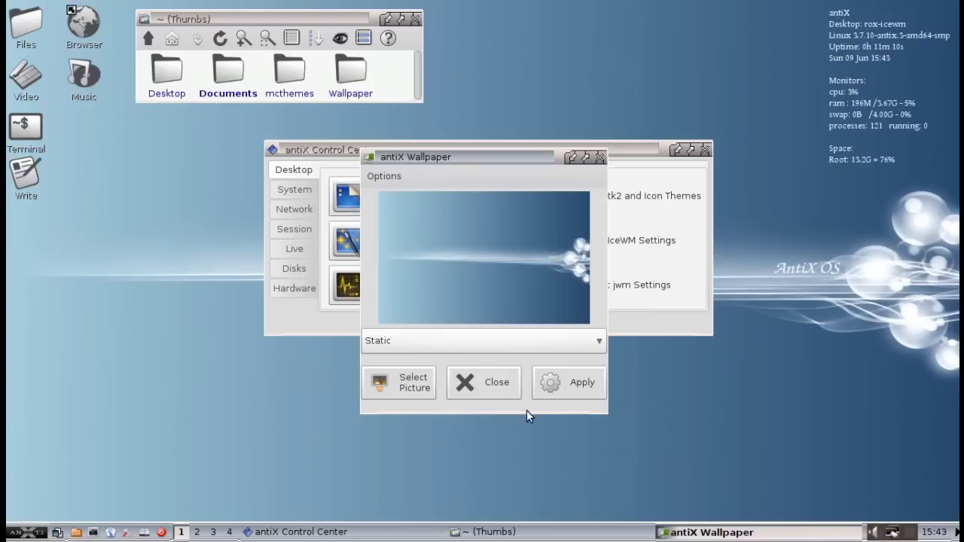
{"action": "left_click", "coordinate": [414, 382]}
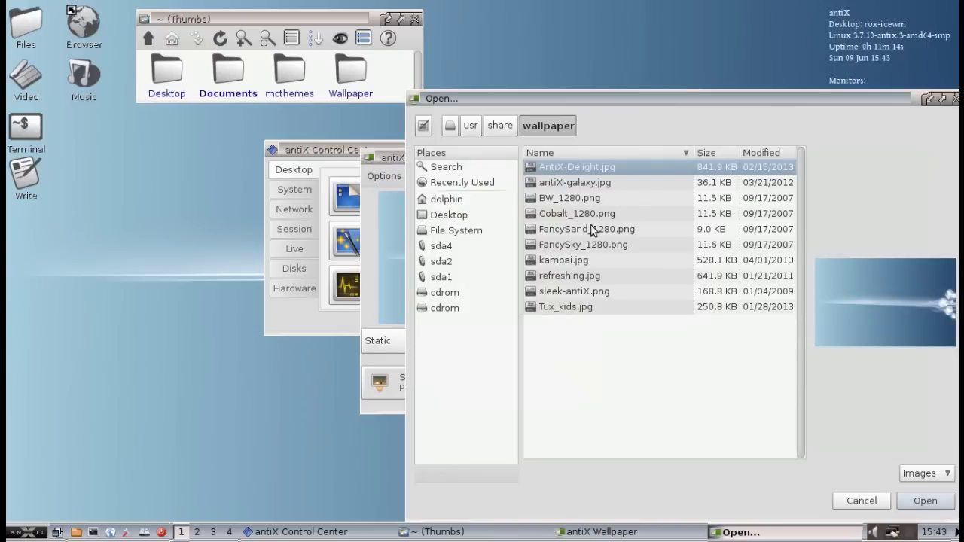
{"action": "left_click", "coordinate": [585, 308]}
{"action": "left_click", "coordinate": [582, 290]}
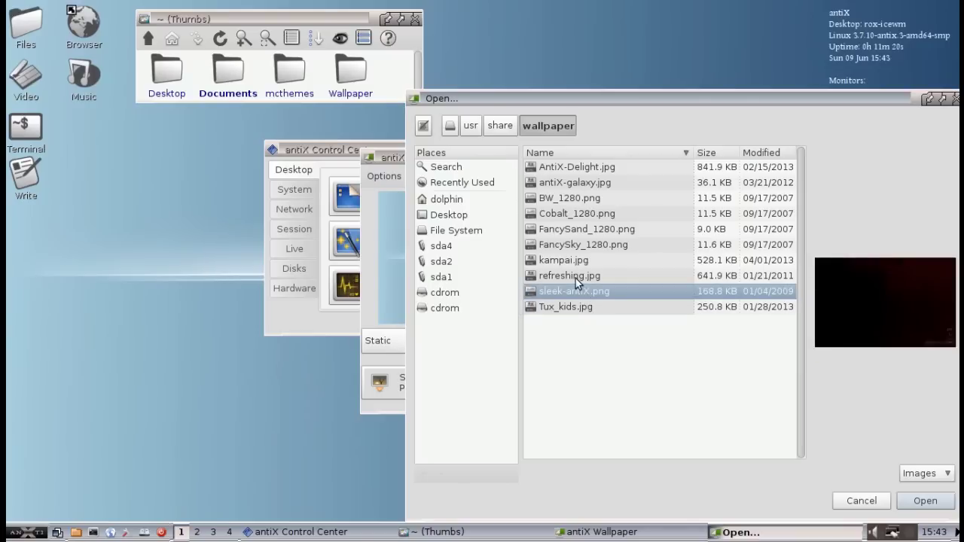
{"action": "left_click", "coordinate": [575, 277]}
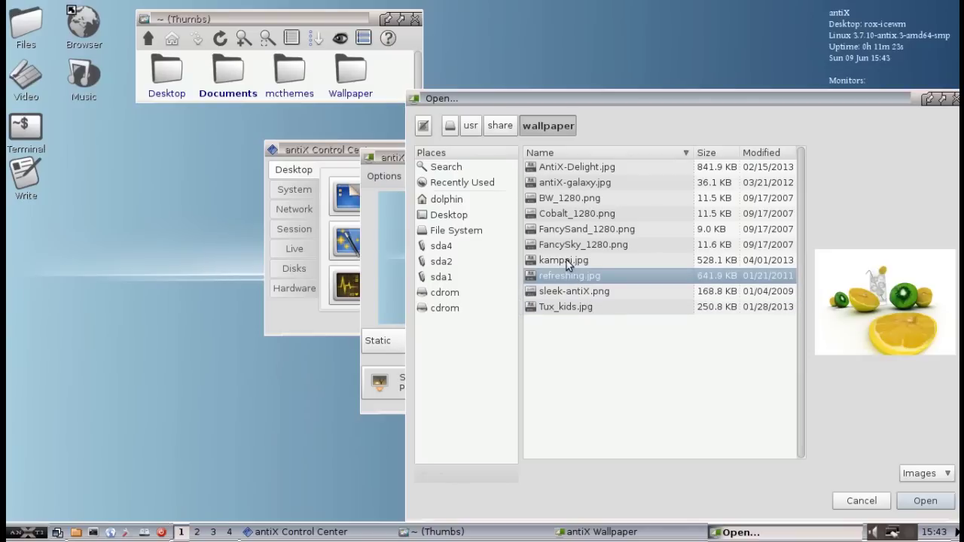
- Apply kampai.jpg as the static desktop wallpaper, close the wallpaper tool and minimise the Control Center
{"action": "left_click", "coordinate": [563, 258]}
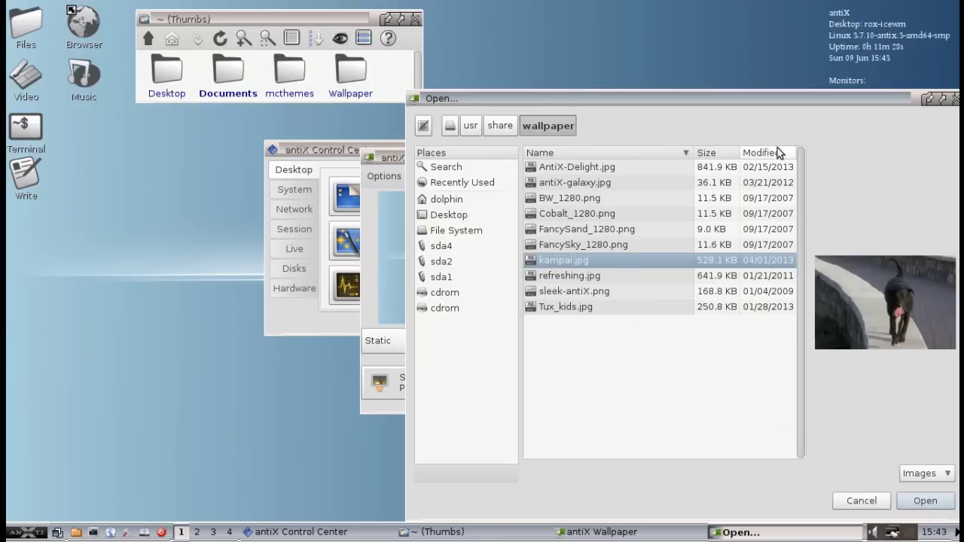
{"action": "left_click_drag", "start_coordinate": [766, 102], "coordinate": [706, 52]}
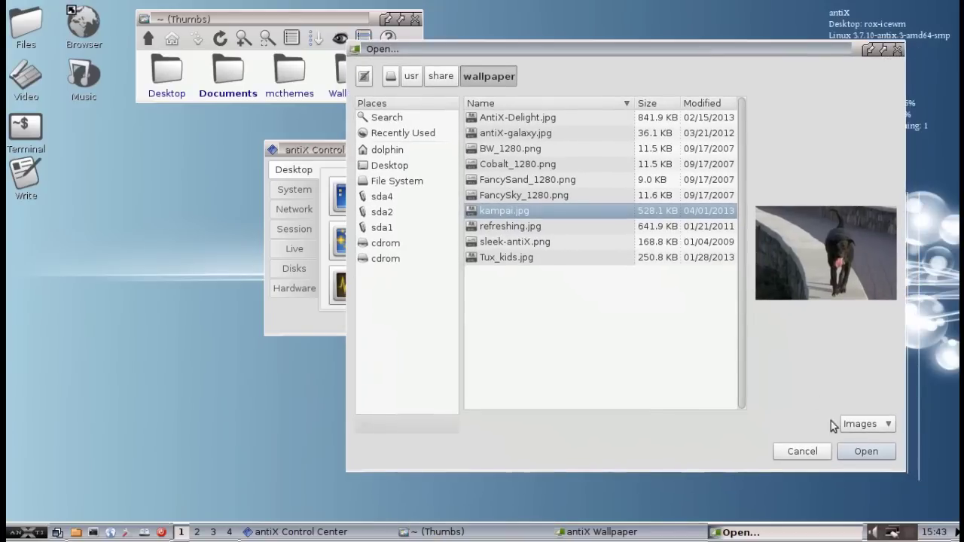
{"action": "left_click", "coordinate": [865, 449]}
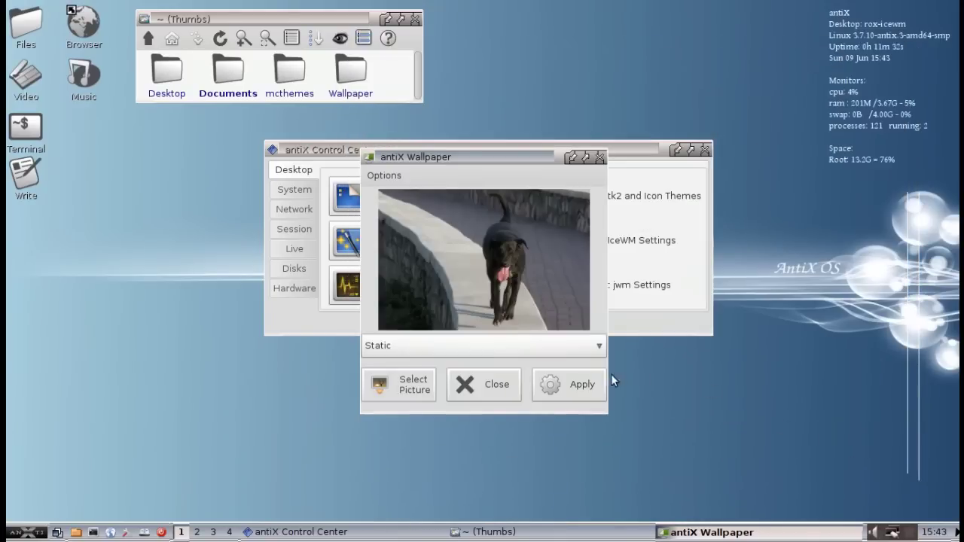
{"action": "left_click", "coordinate": [558, 384]}
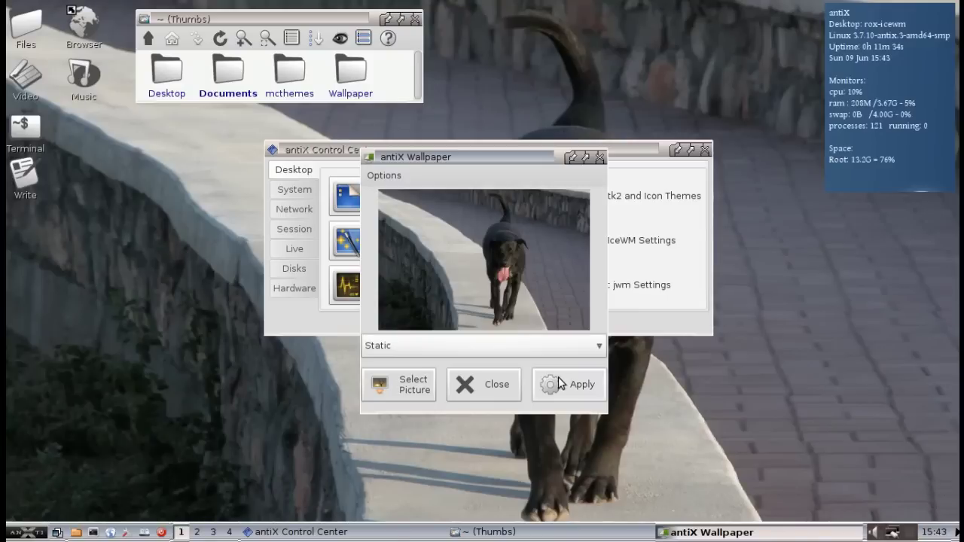
{"action": "left_click", "coordinate": [496, 384]}
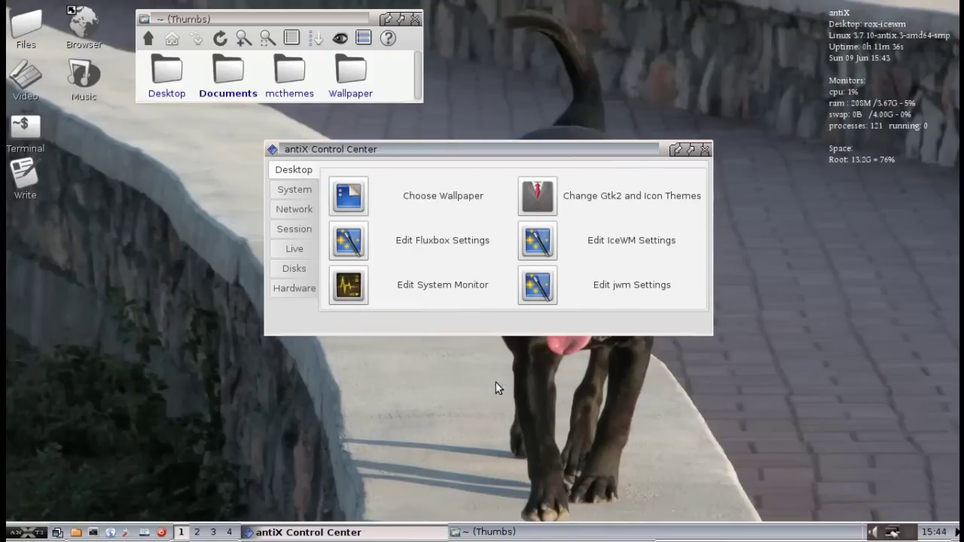
{"action": "left_click", "coordinate": [676, 151]}
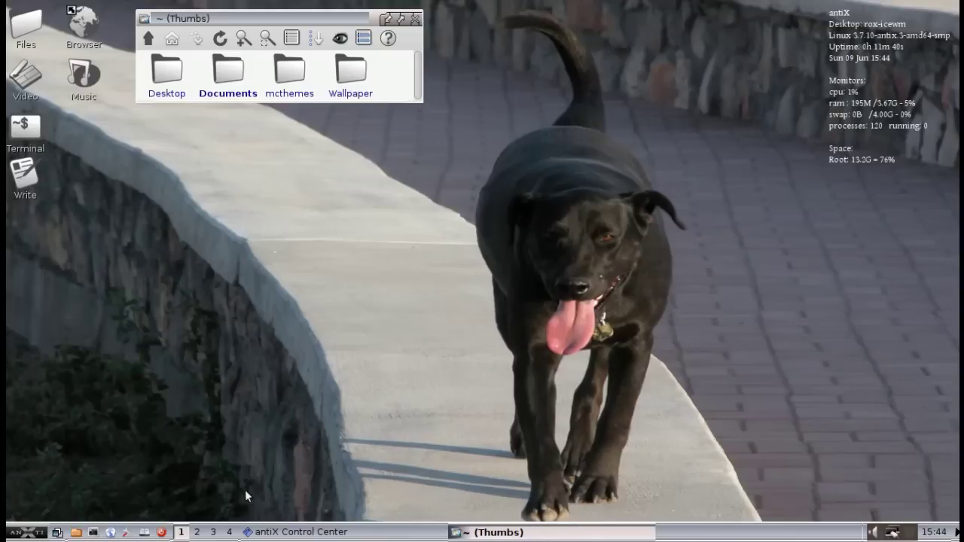
- Restore the Control Center, reopen the wallpaper tool and load AntiX-Delight.jpg as the selected picture
{"action": "left_click", "coordinate": [260, 532]}
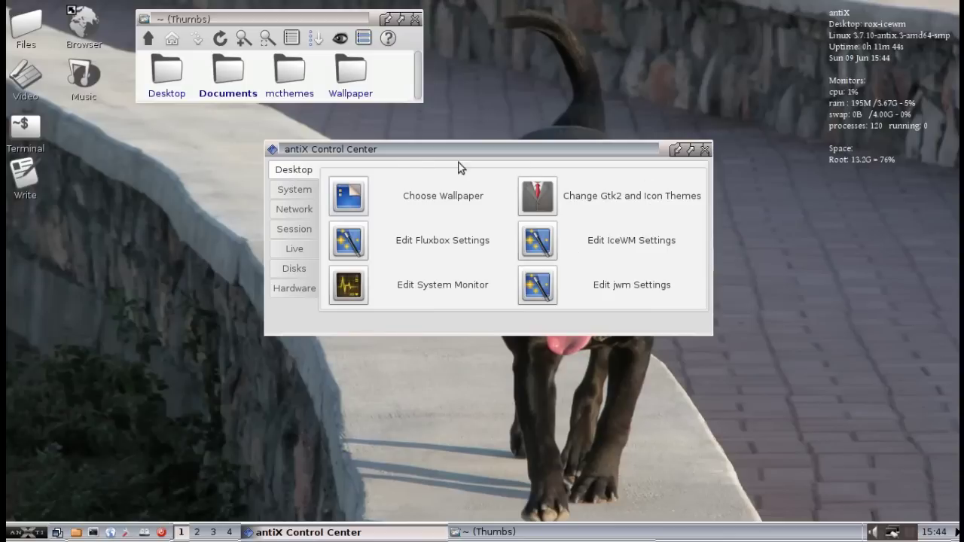
{"action": "left_click_drag", "start_coordinate": [398, 150], "coordinate": [399, 177]}
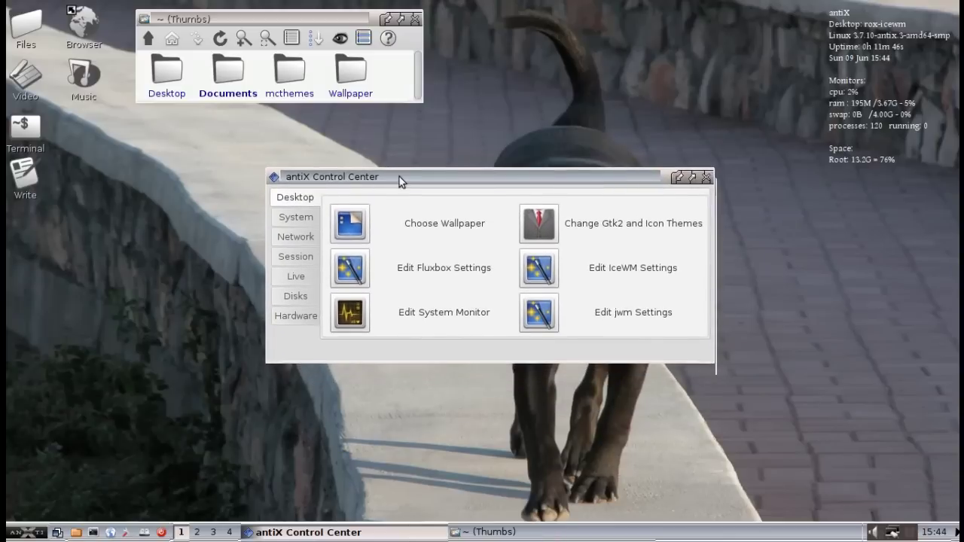
{"action": "left_click", "coordinate": [355, 220]}
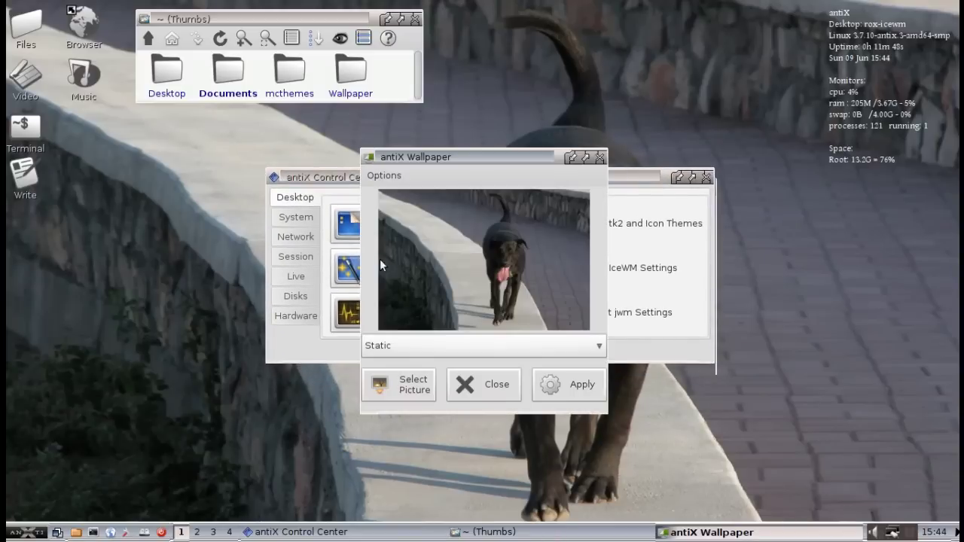
{"action": "left_click", "coordinate": [411, 389]}
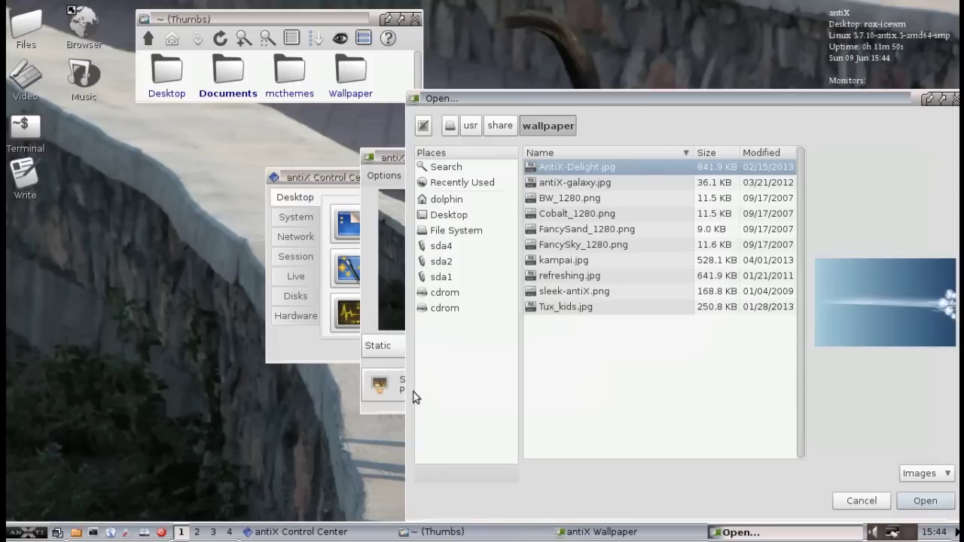
{"action": "double_click", "coordinate": [578, 170]}
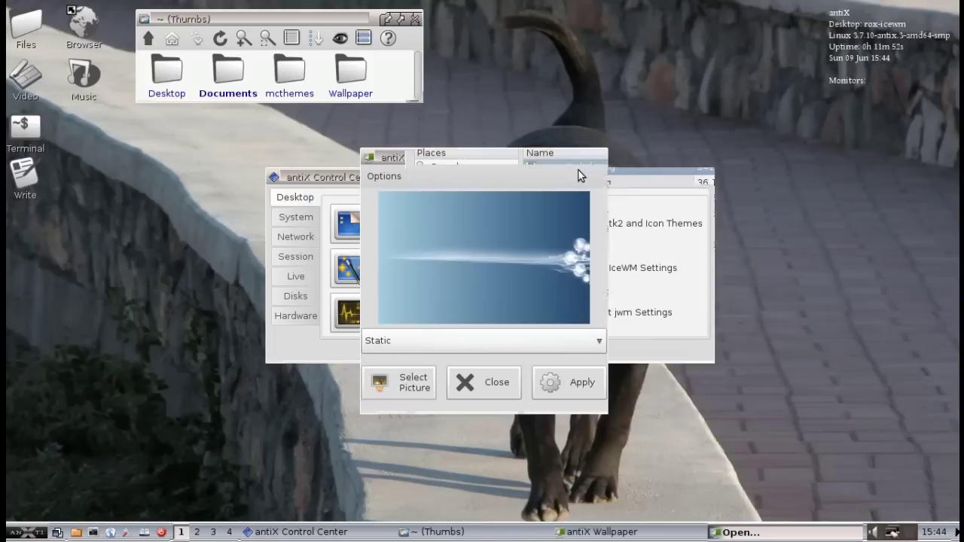
- Select antiX-galaxy.jpg instead, apply it as the static desktop wallpaper and close the wallpaper tool
{"action": "left_click", "coordinate": [407, 373]}
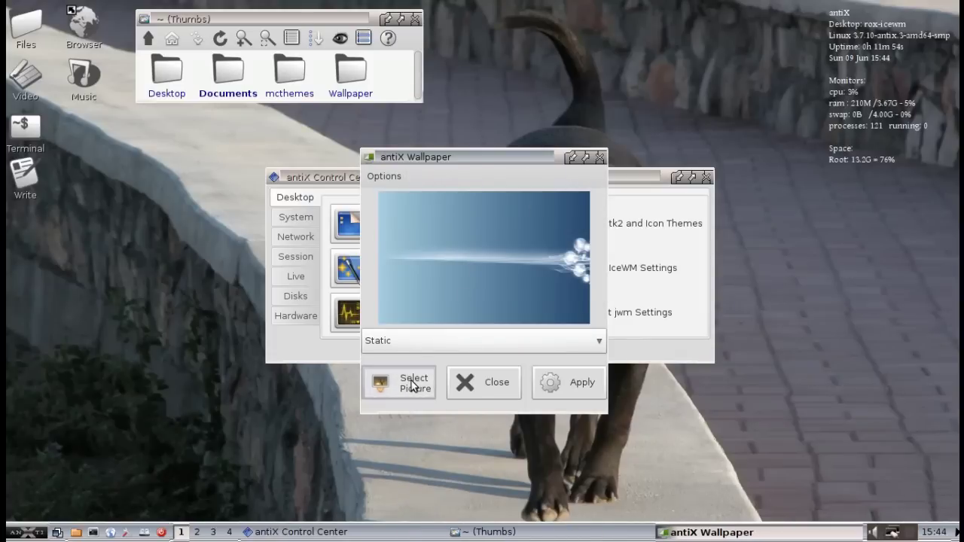
{"action": "left_click", "coordinate": [578, 183]}
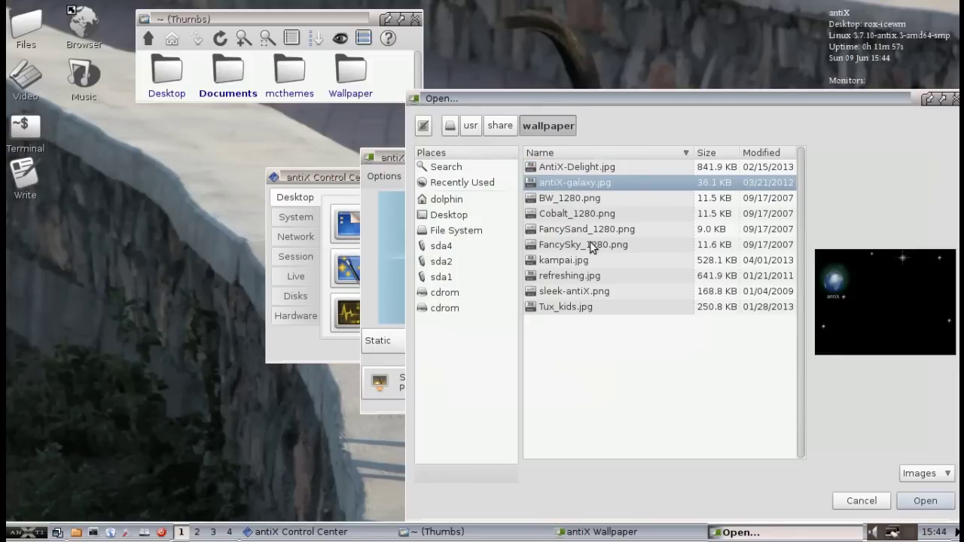
{"action": "left_click", "coordinate": [932, 502]}
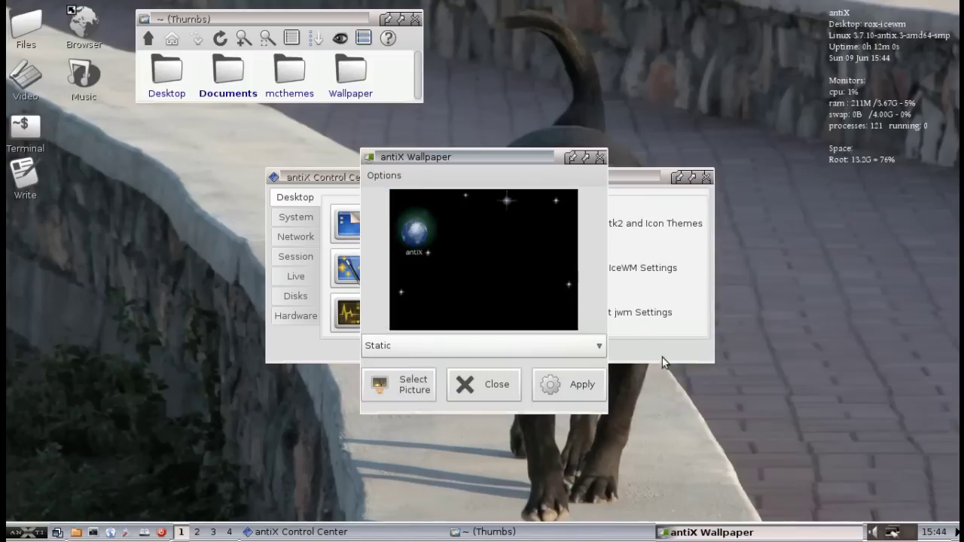
{"action": "left_click", "coordinate": [545, 397]}
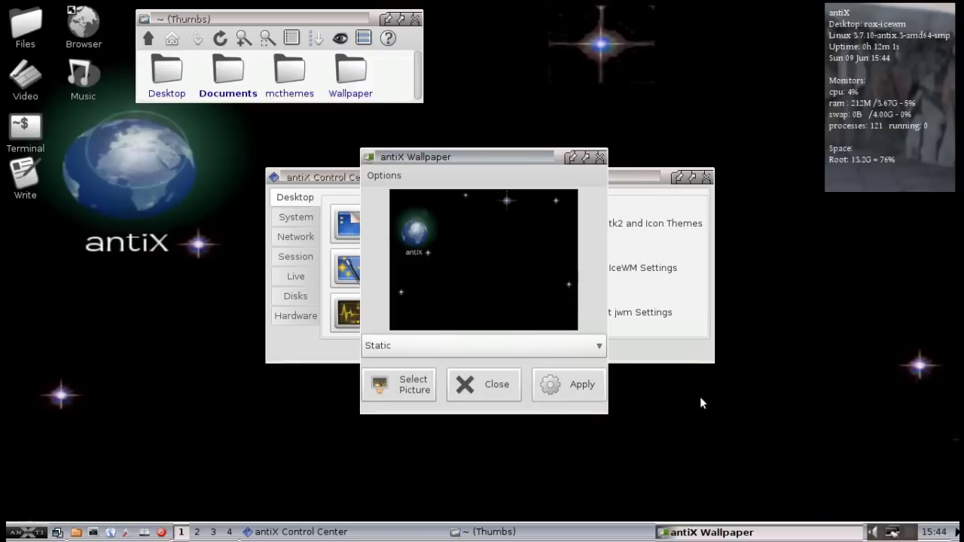
{"action": "left_click", "coordinate": [599, 156]}
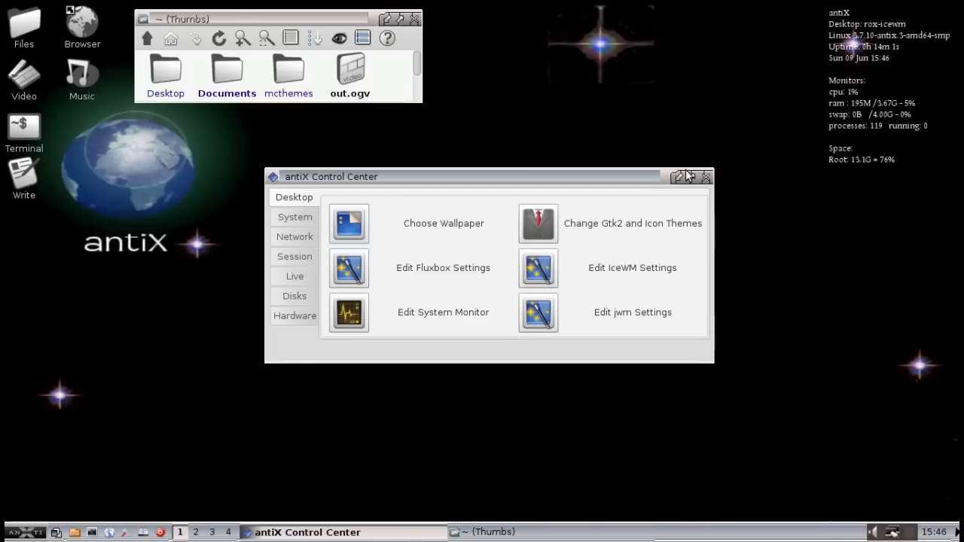
- Open the Gtk2 and icon theme settings and preview several Mediterranean widget styles, including MediterraneanNight and MediterraneanDark
{"action": "left_click", "coordinate": [547, 228]}
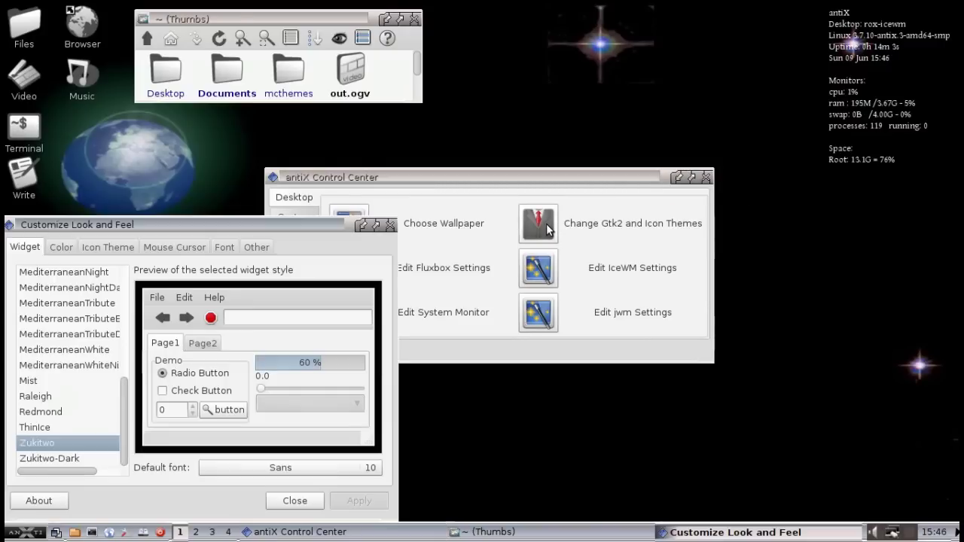
{"action": "left_click_drag", "start_coordinate": [183, 225], "coordinate": [209, 136]}
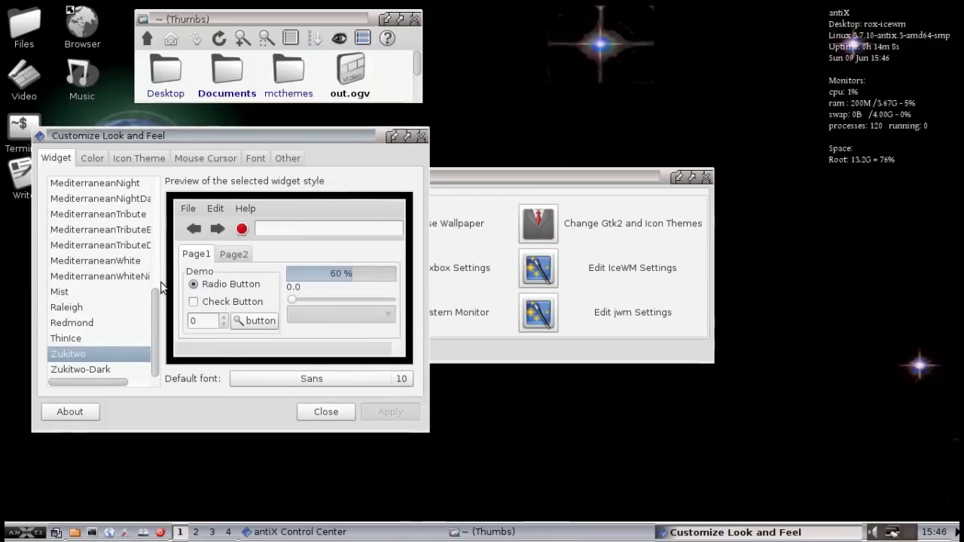
{"action": "left_click", "coordinate": [107, 277]}
{"action": "left_click", "coordinate": [97, 244]}
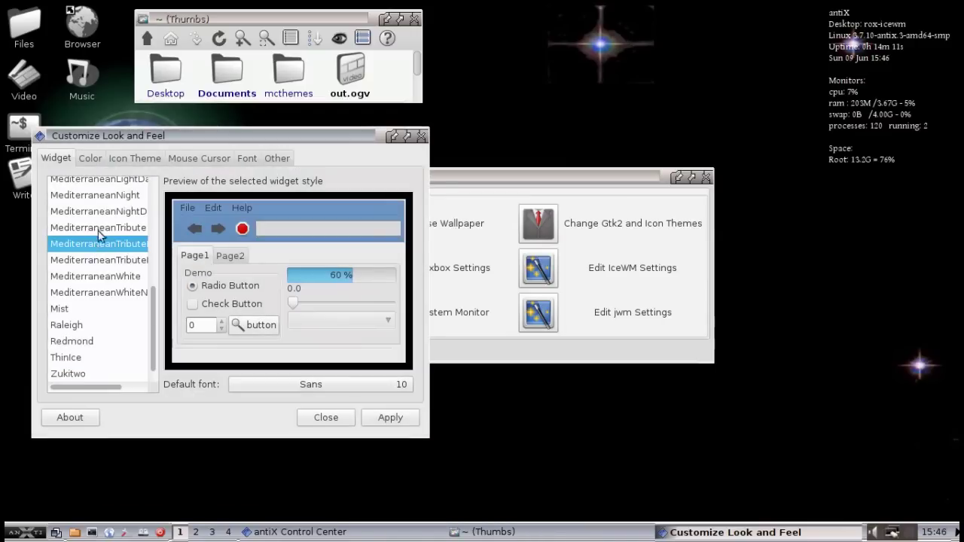
{"action": "left_click", "coordinate": [97, 216]}
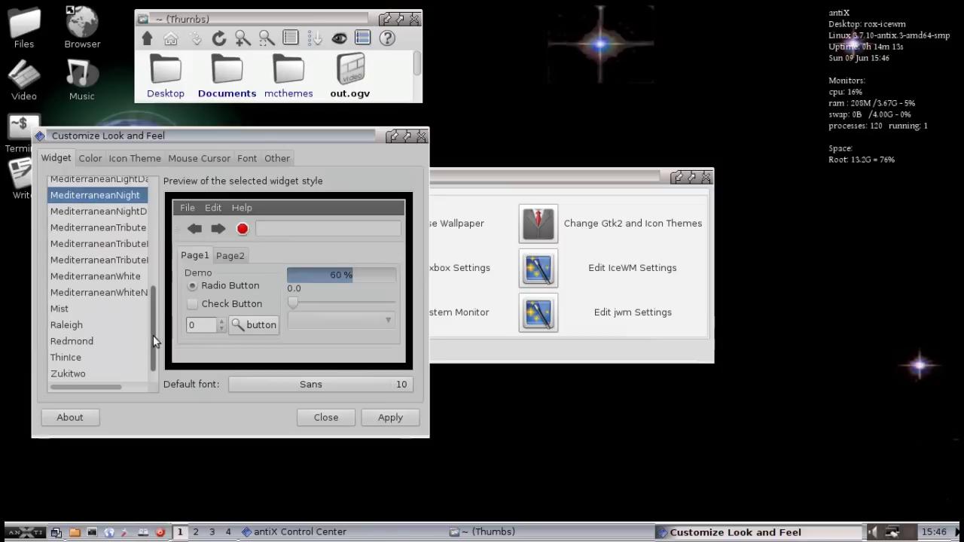
{"action": "left_click_drag", "start_coordinate": [153, 336], "coordinate": [153, 271]}
{"action": "left_click", "coordinate": [89, 264]}
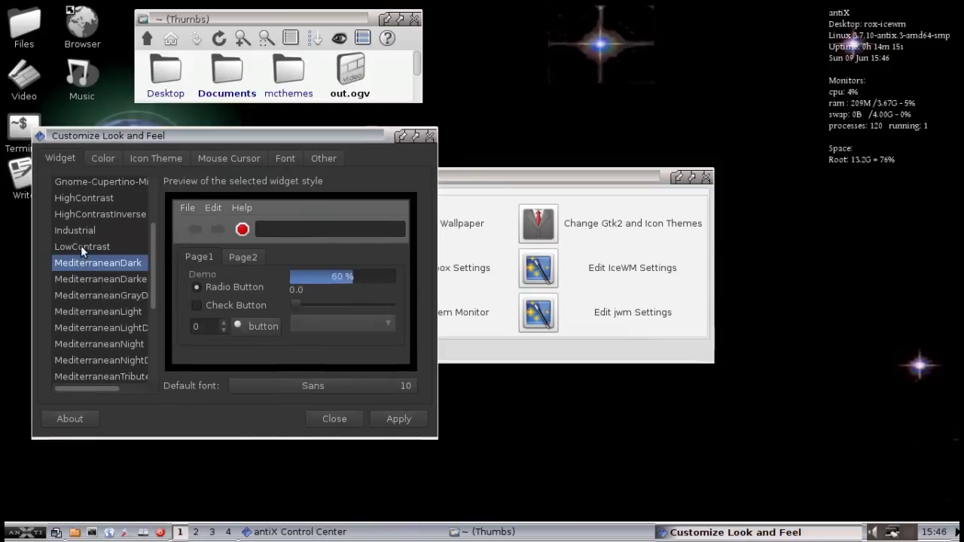
- Preview the LowContrast, Clearlooks, Crux, Gnome-Cupertino and Gnome-Cupertino-Mint widget styles
{"action": "left_click", "coordinate": [81, 245]}
{"action": "left_click_drag", "start_coordinate": [158, 246], "coordinate": [158, 213]}
{"action": "left_click", "coordinate": [79, 229]}
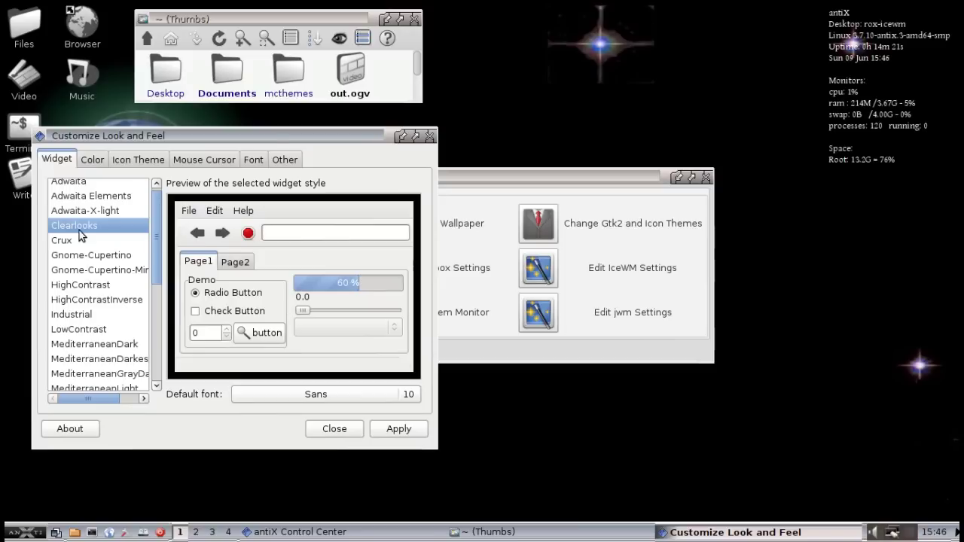
{"action": "left_click", "coordinate": [79, 237]}
{"action": "left_click", "coordinate": [81, 264]}
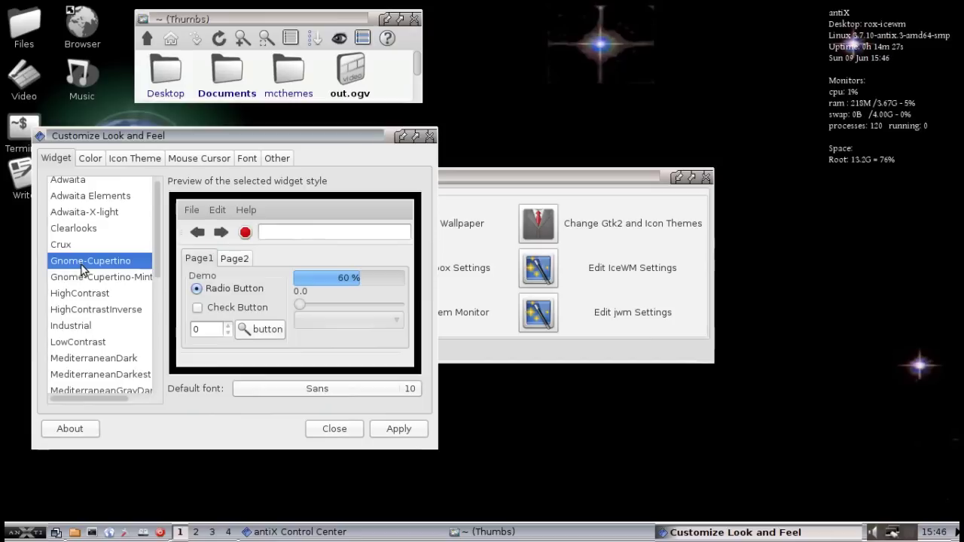
{"action": "left_click", "coordinate": [89, 279]}
- Apply the Zukitwo-Dark widget style and move the Control Center window further away from the theme settings
{"action": "scroll", "coordinate": [89, 278], "scroll_direction": "down", "scroll_amount": 5}
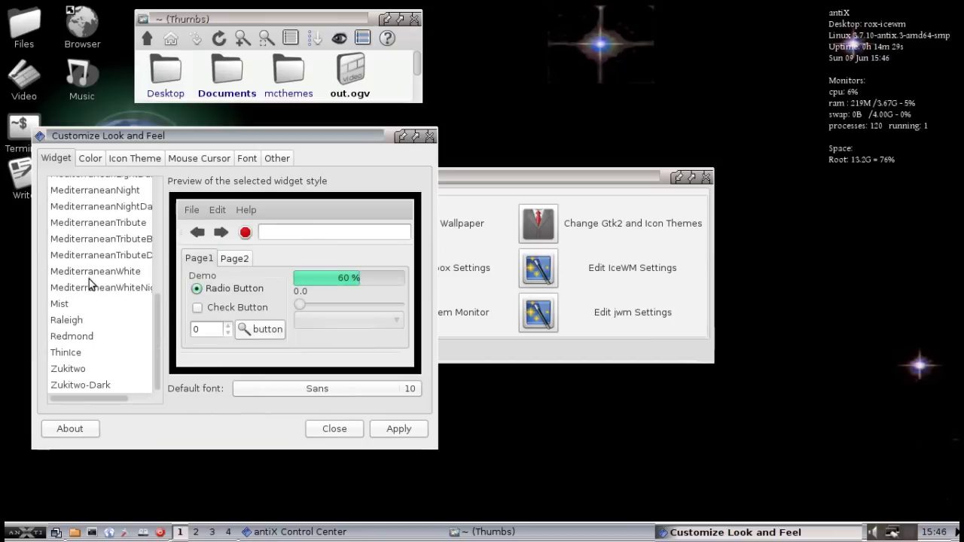
{"action": "left_click", "coordinate": [73, 386]}
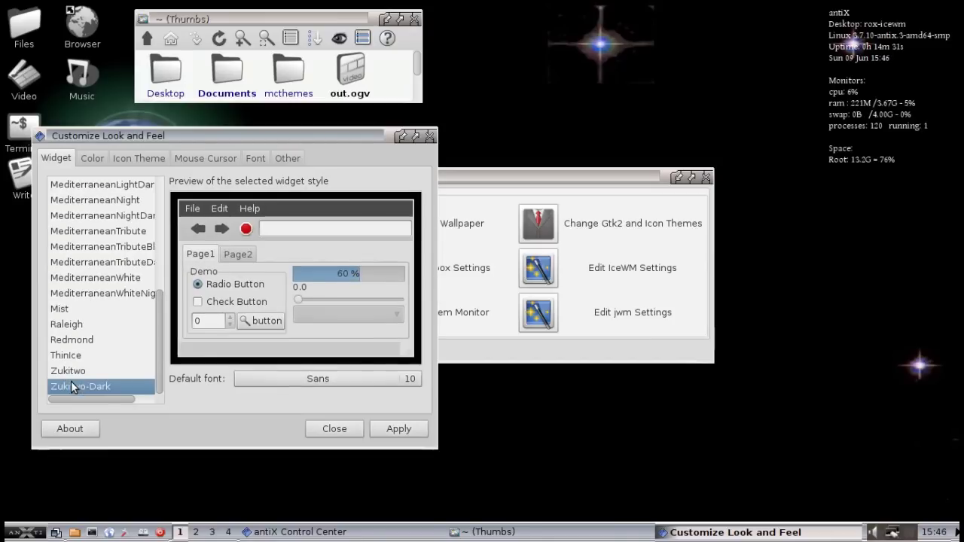
{"action": "left_click", "coordinate": [388, 433]}
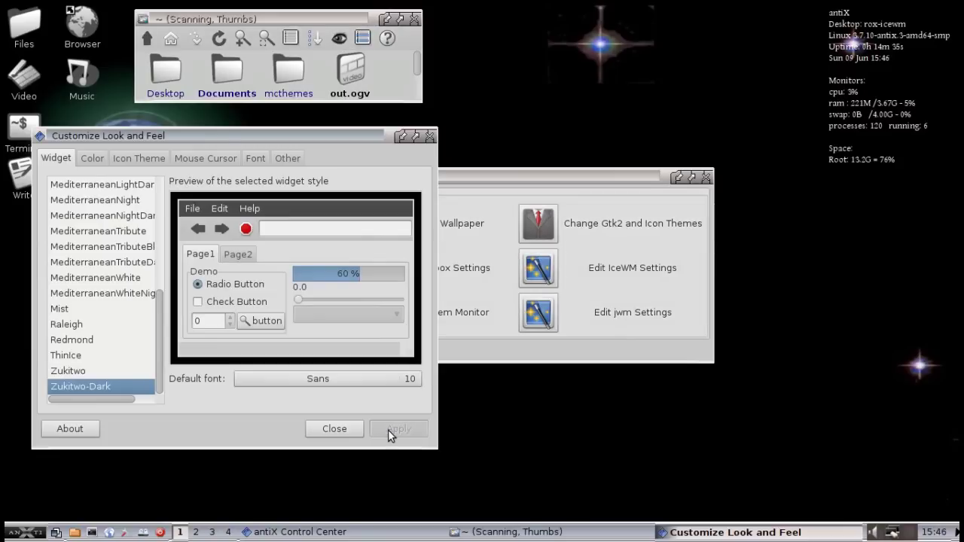
{"action": "left_click_drag", "start_coordinate": [531, 181], "coordinate": [628, 179]}
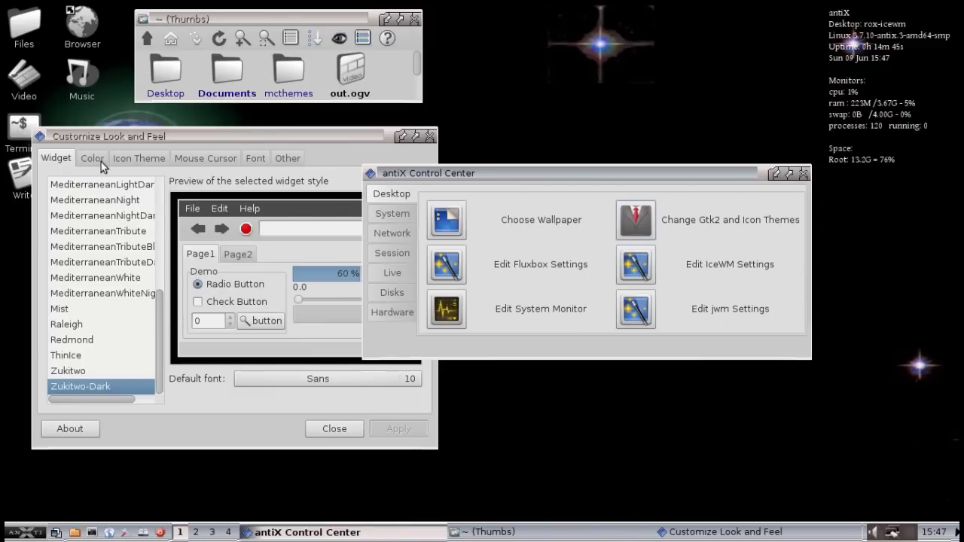
- Apply the Human icon theme and move the theme settings window clear of the Terminal and Write desktop icons
{"action": "left_click", "coordinate": [135, 158]}
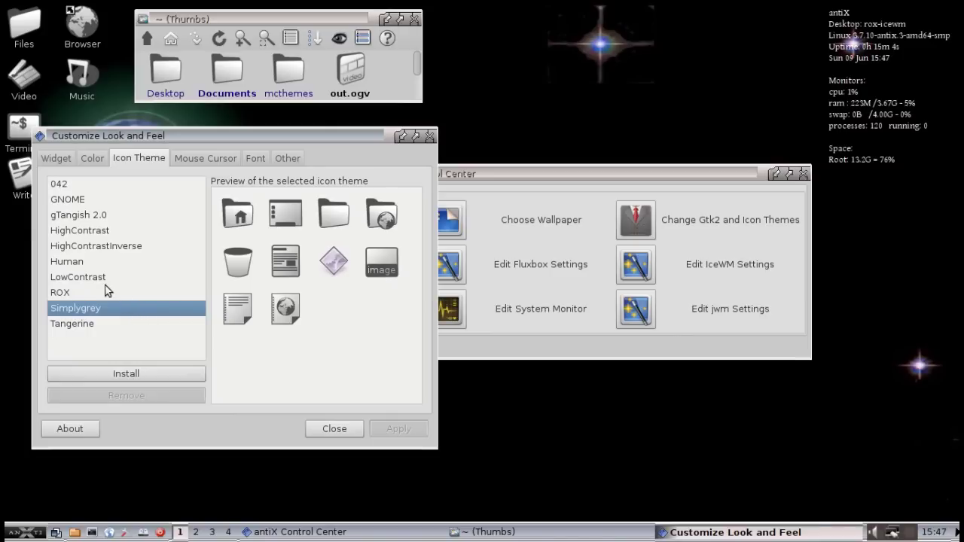
{"action": "left_click", "coordinate": [67, 263]}
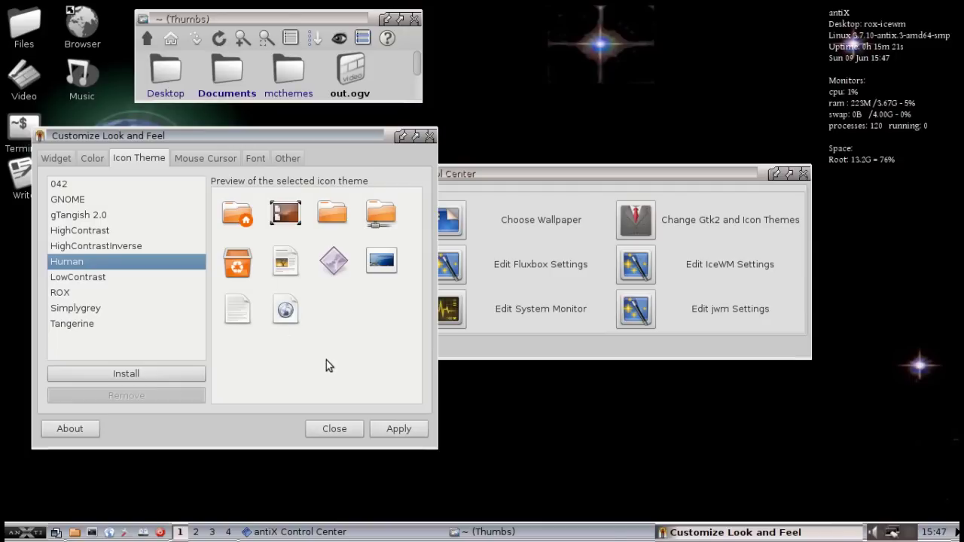
{"action": "left_click", "coordinate": [387, 428]}
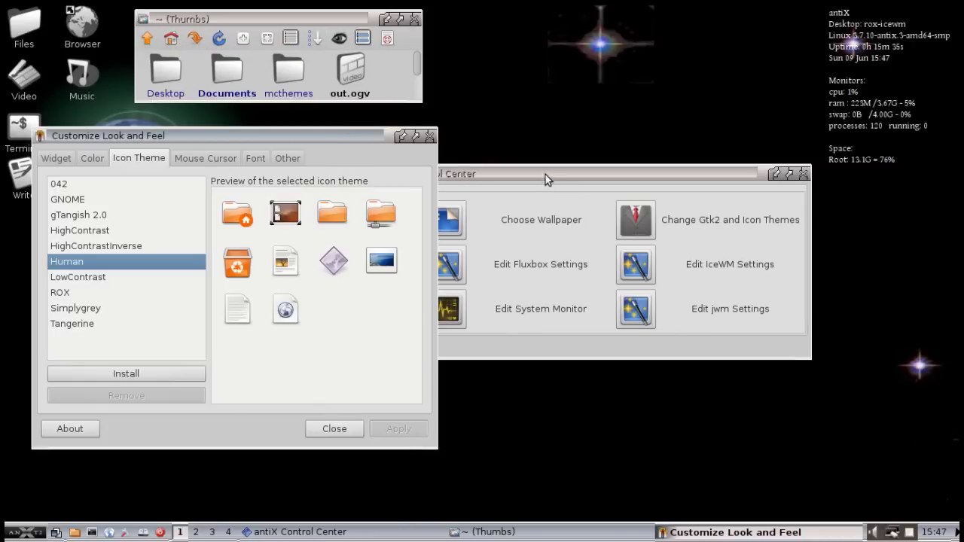
{"action": "mouse_move", "coordinate": [545, 174]}
{"action": "left_mouse_down"}
{"action": "mouse_move", "coordinate": [590, 172]}
{"action": "mouse_move", "coordinate": [539, 173]}
{"action": "left_mouse_up"}
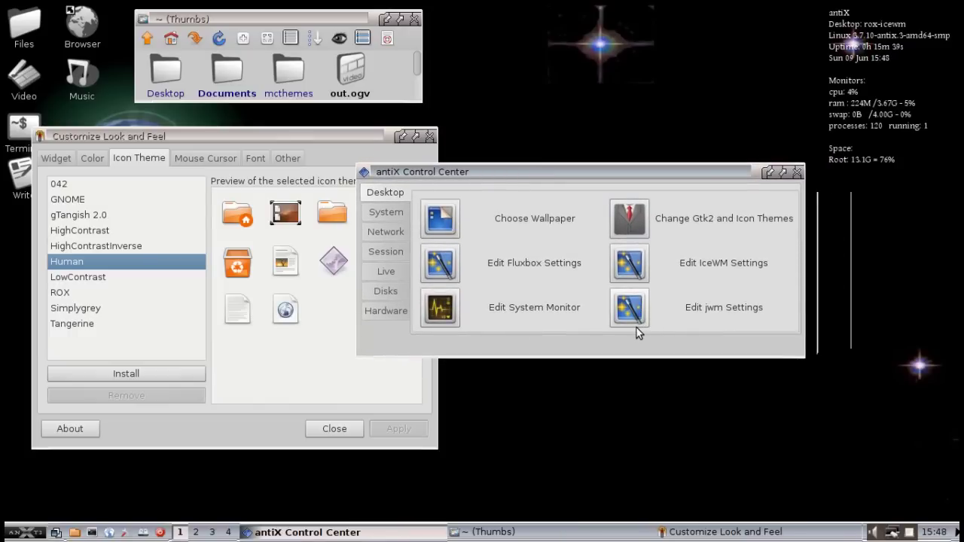
{"action": "left_click_drag", "start_coordinate": [113, 136], "coordinate": [181, 171]}
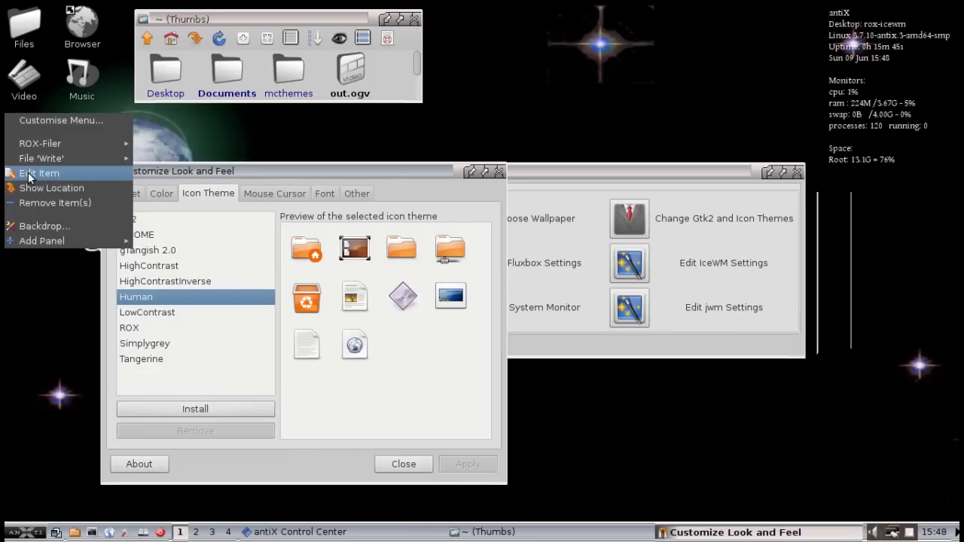
- Start setting a new icon for the Write desktop shortcut and open the folder that holds its current icon
{"action": "right_click", "coordinate": [34, 174]}
{"action": "mouse_move", "coordinate": [50, 143]}
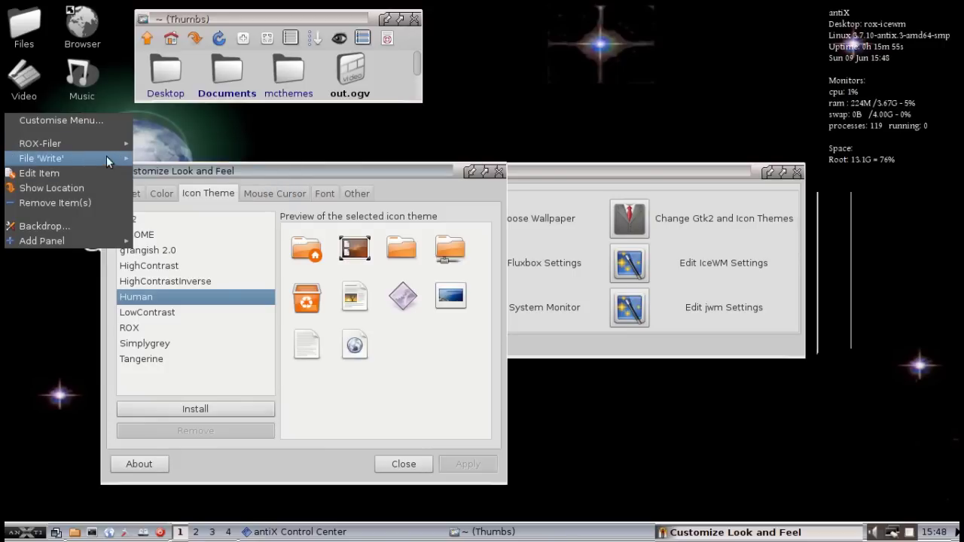
{"action": "mouse_move", "coordinate": [106, 157]}
{"action": "left_click", "coordinate": [167, 202]}
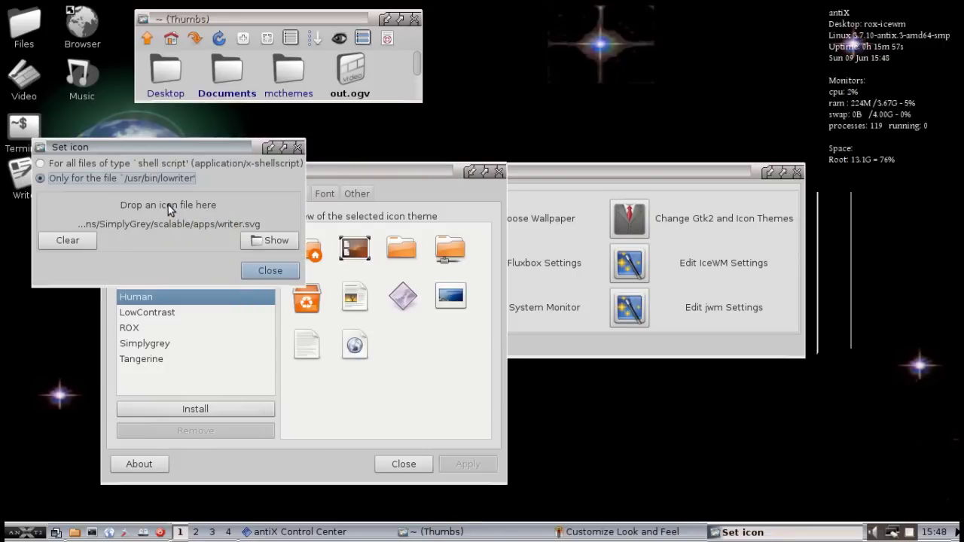
{"action": "left_click", "coordinate": [259, 241]}
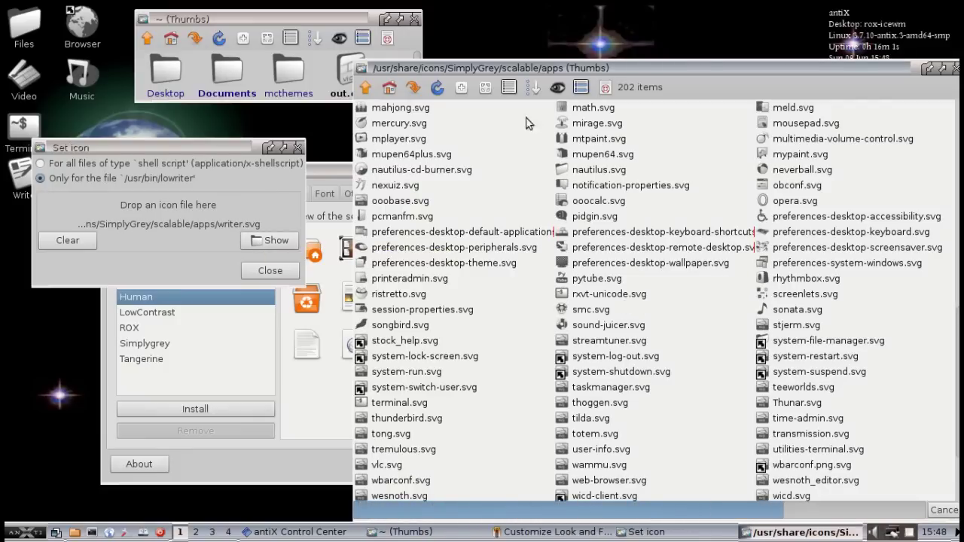
- Browse to /usr/share/icons/Human/scalable/apps and set ooo-writer.svg as the Write shortcut's icon
{"action": "left_click", "coordinate": [366, 88]}
{"action": "left_click", "coordinate": [368, 89]}
{"action": "left_click", "coordinate": [368, 89]}
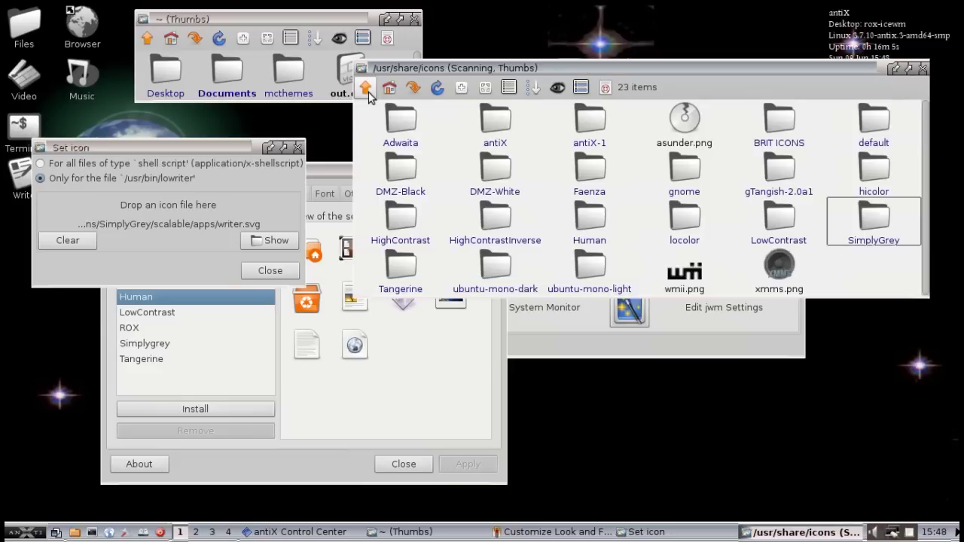
{"action": "left_click", "coordinate": [587, 227]}
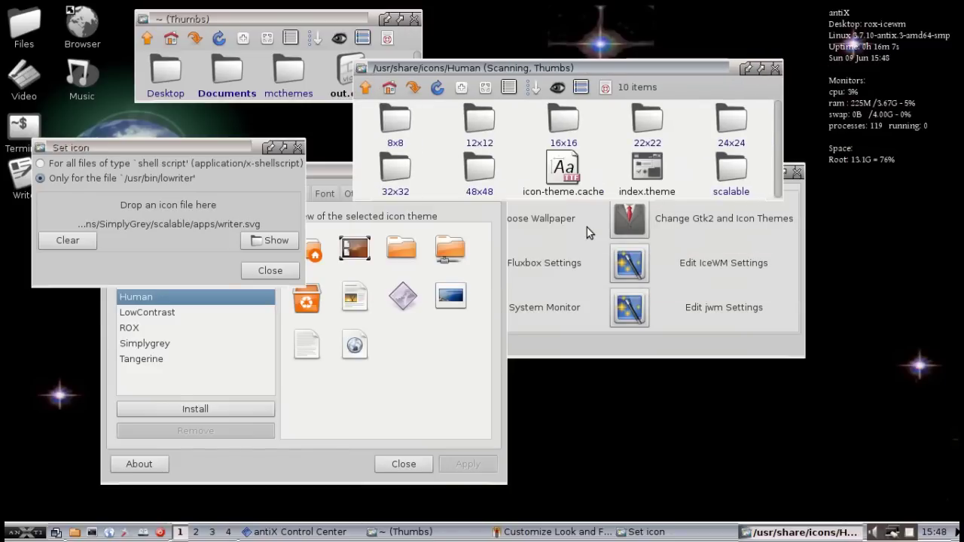
{"action": "left_click", "coordinate": [719, 192]}
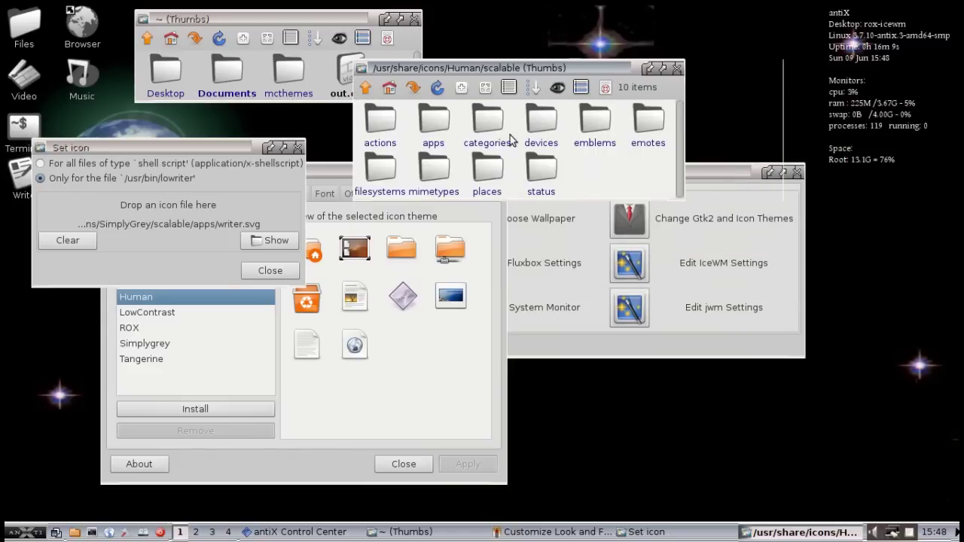
{"action": "left_click", "coordinate": [435, 124]}
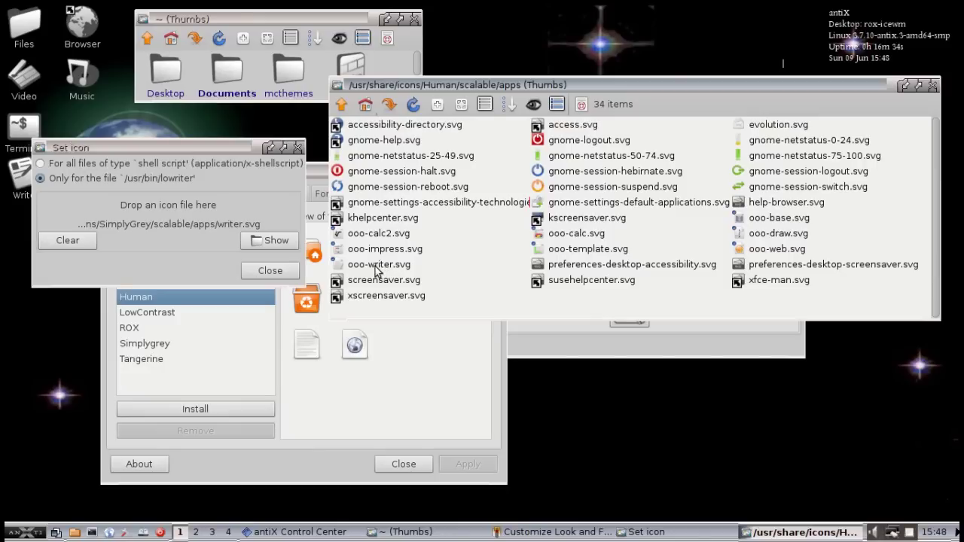
{"action": "left_click_drag", "start_coordinate": [374, 269], "coordinate": [185, 222]}
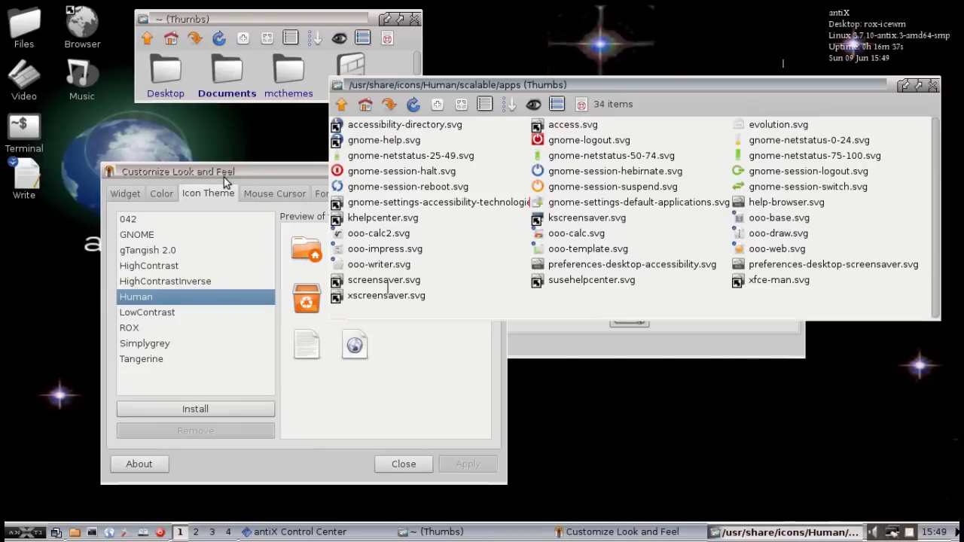
- Browse to /usr/share/icons/SimplyGrey/scalable/apps and locate writer.svg
{"action": "left_click", "coordinate": [342, 104]}
{"action": "left_click", "coordinate": [346, 106]}
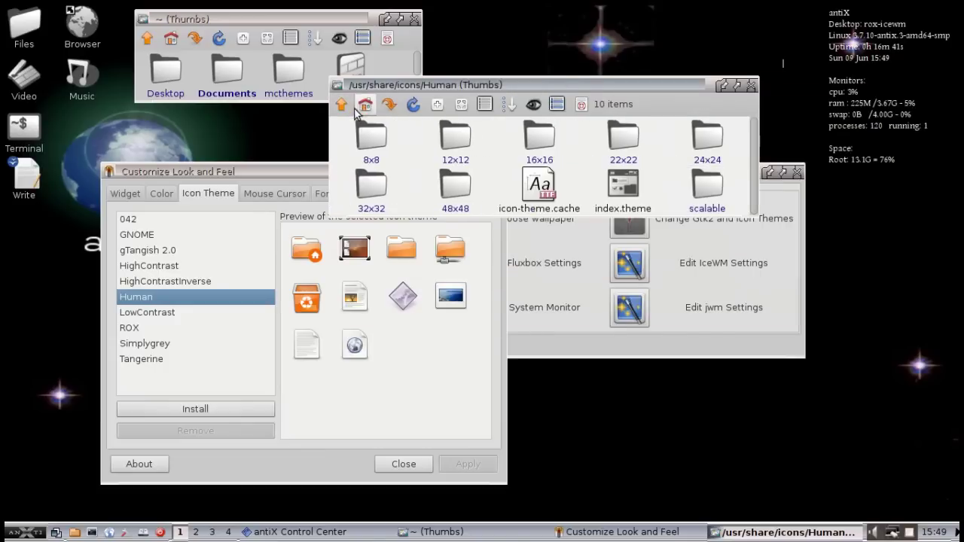
{"action": "left_click", "coordinate": [342, 105]}
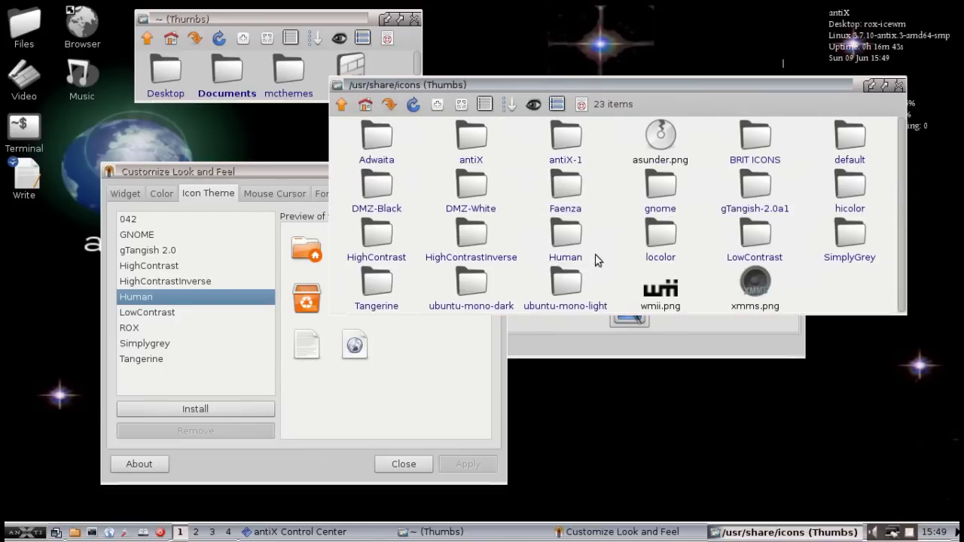
{"action": "left_click", "coordinate": [842, 239]}
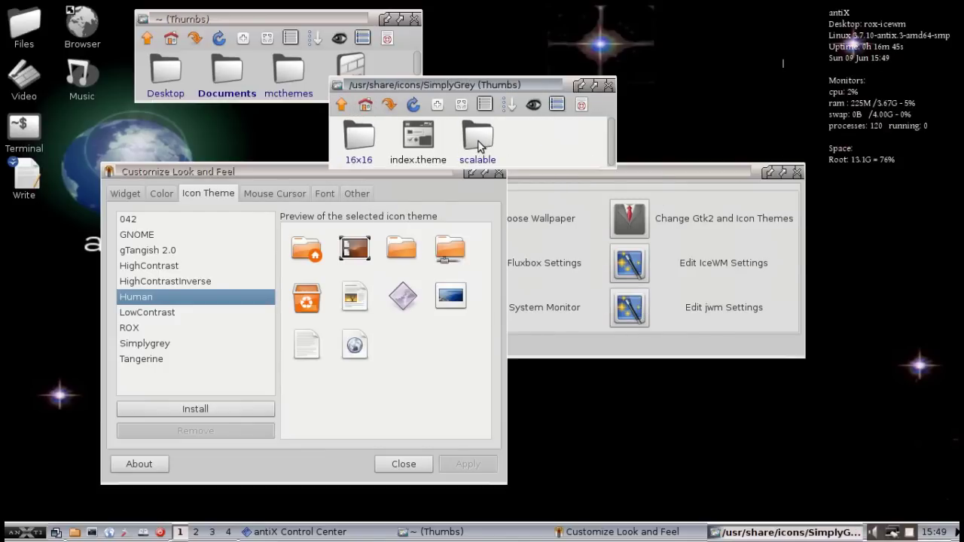
{"action": "left_click", "coordinate": [463, 151]}
{"action": "left_click", "coordinate": [461, 142]}
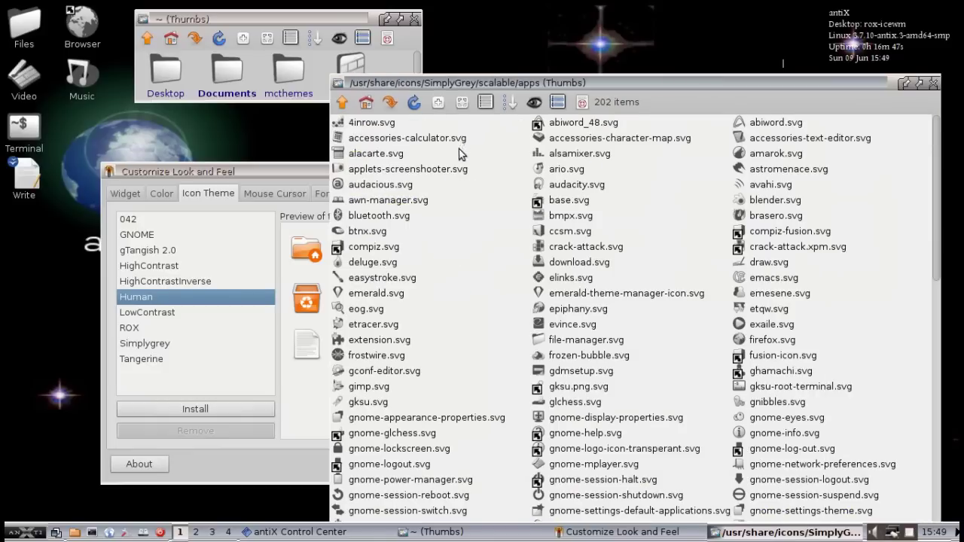
{"action": "scroll", "coordinate": [753, 444], "scroll_direction": "down", "scroll_amount": 10}
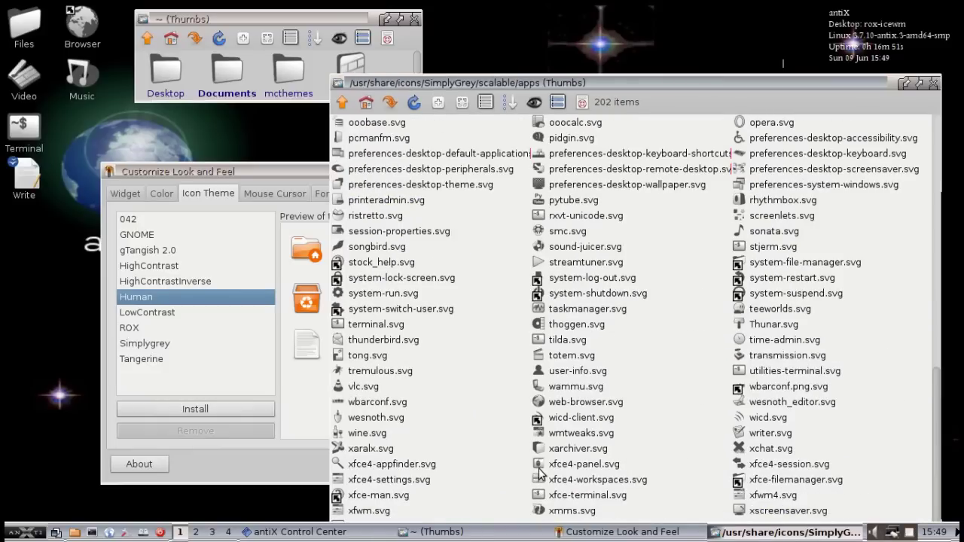
{"action": "left_click_drag", "start_coordinate": [775, 435], "coordinate": [752, 420]}
- Set the Write shortcut's icon back to writer.svg from the SimplyGrey folder
{"action": "right_click", "coordinate": [30, 178]}
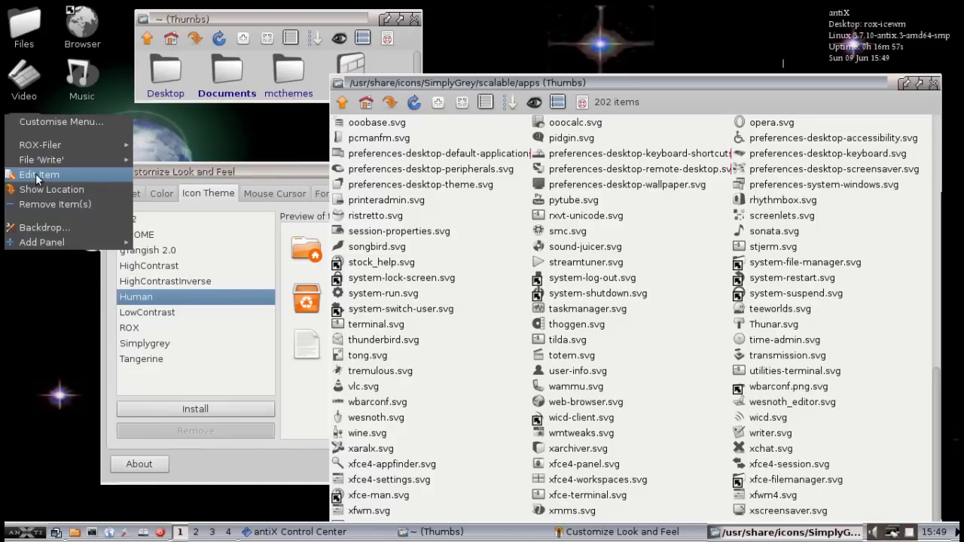
{"action": "mouse_move", "coordinate": [51, 161]}
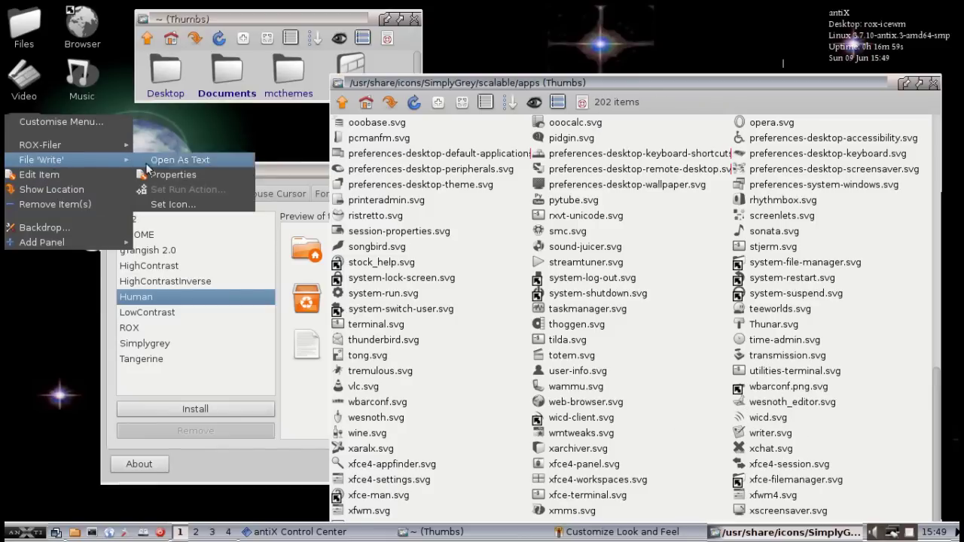
{"action": "left_click", "coordinate": [198, 199]}
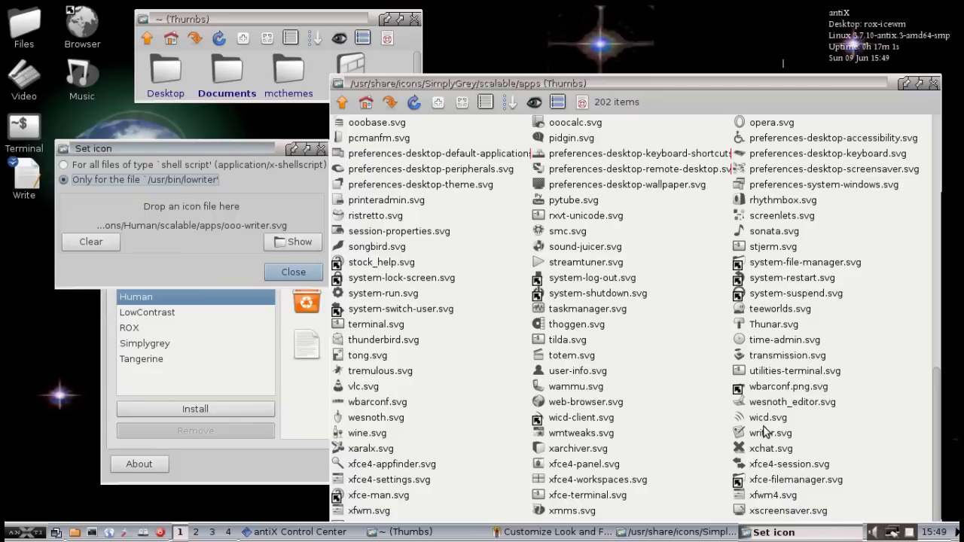
{"action": "left_click_drag", "start_coordinate": [764, 433], "coordinate": [162, 206]}
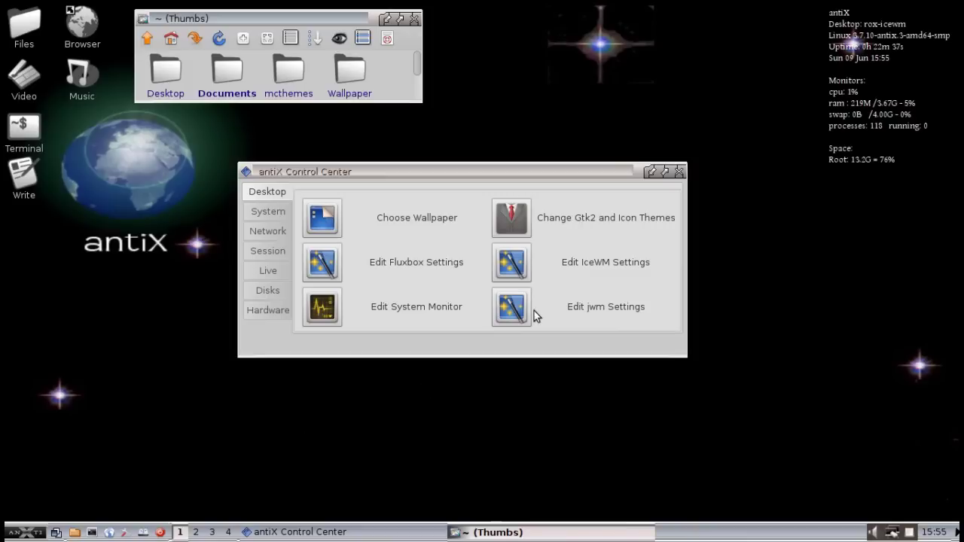
- Browse the IceWM window themes and switch the desktop to AntiX-Blue
{"action": "left_click", "coordinate": [26, 536]}
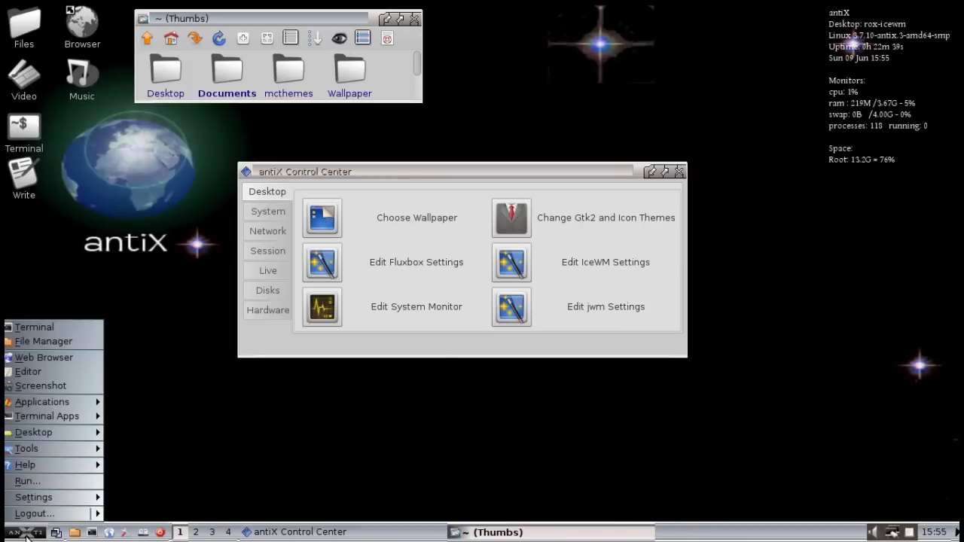
{"action": "mouse_move", "coordinate": [43, 499]}
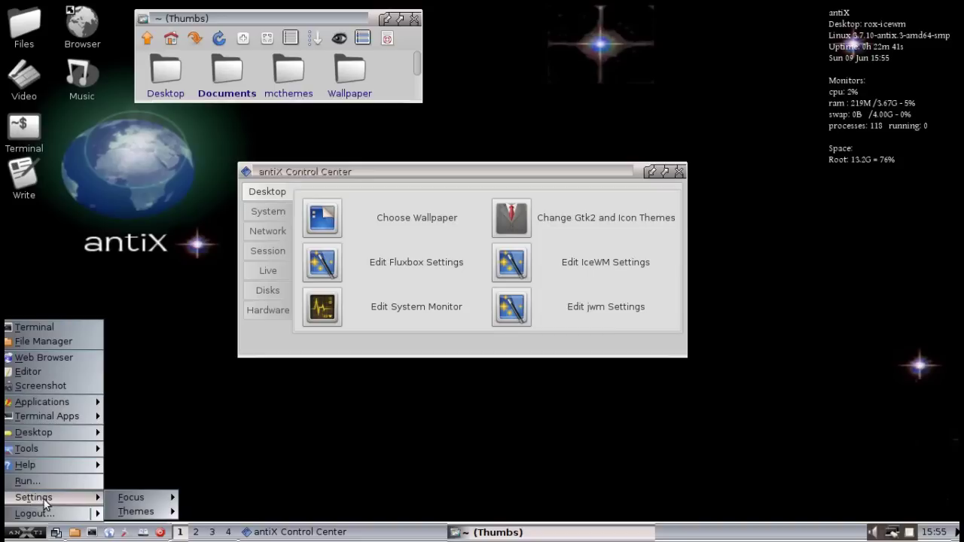
{"action": "mouse_move", "coordinate": [164, 514]}
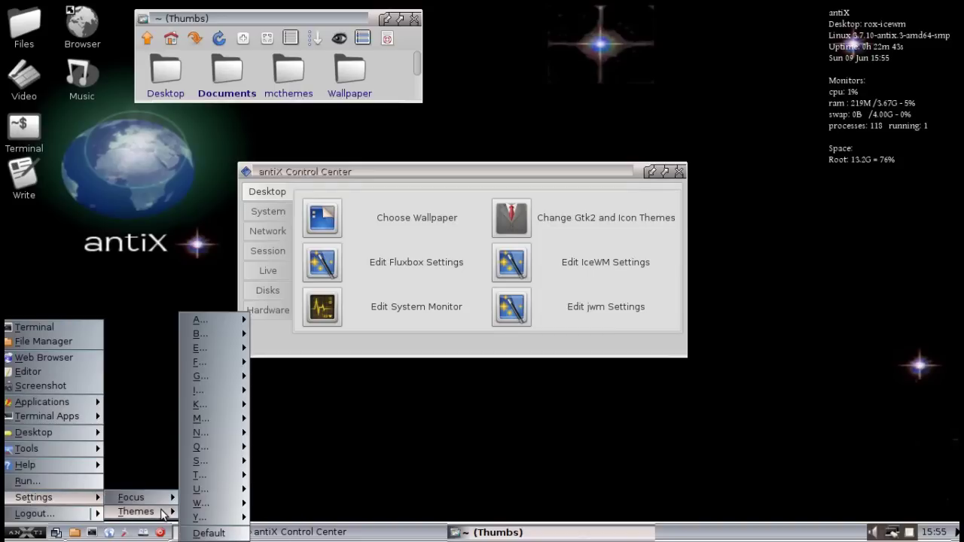
{"action": "mouse_move", "coordinate": [211, 506]}
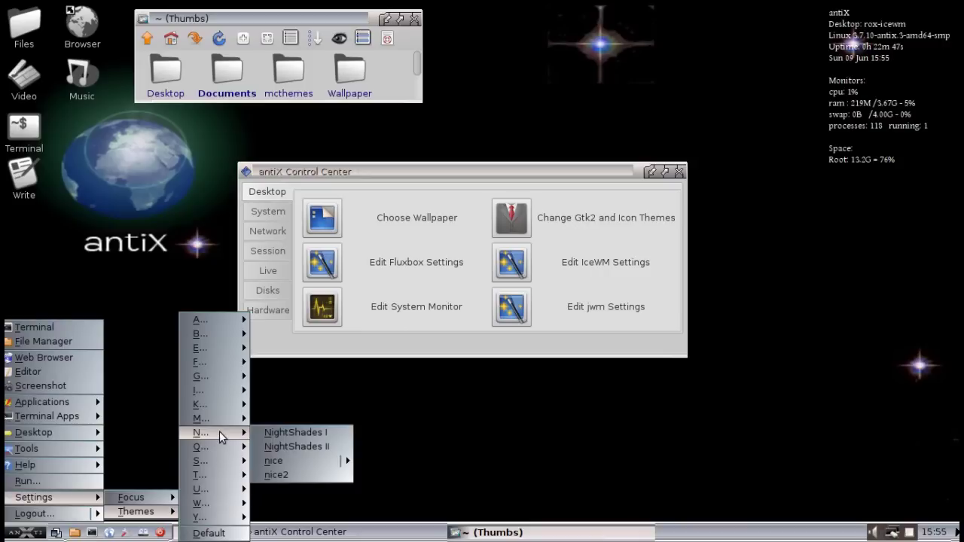
{"action": "mouse_move", "coordinate": [223, 394]}
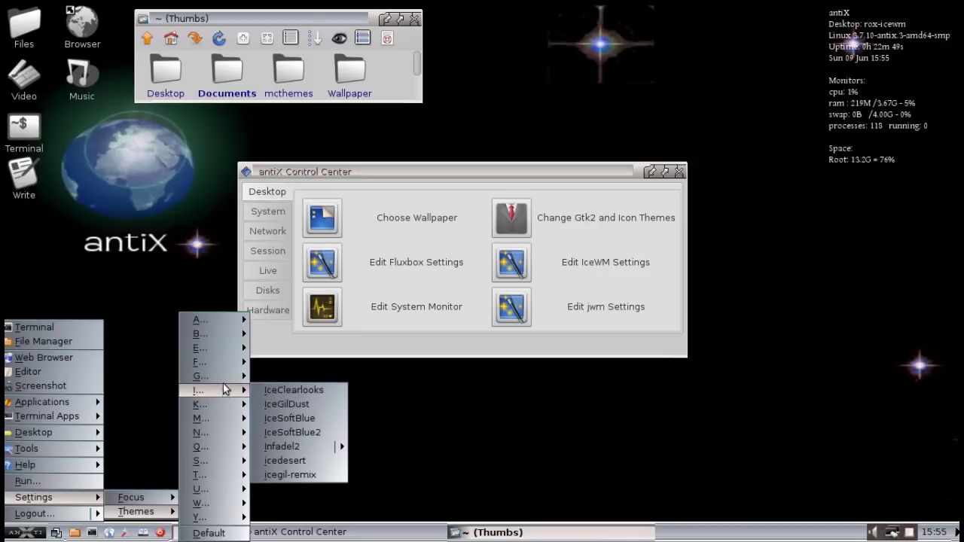
{"action": "mouse_move", "coordinate": [227, 335]}
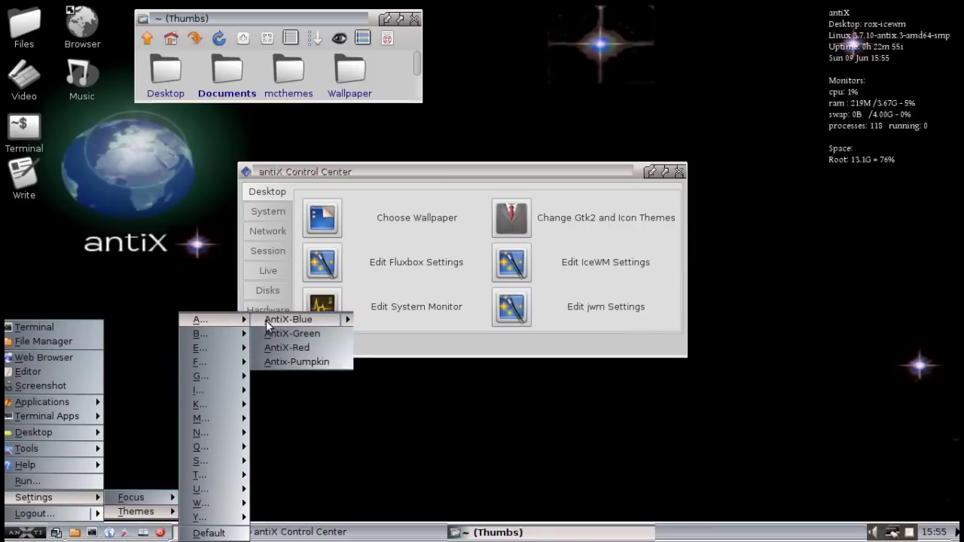
{"action": "left_click", "coordinate": [268, 321]}
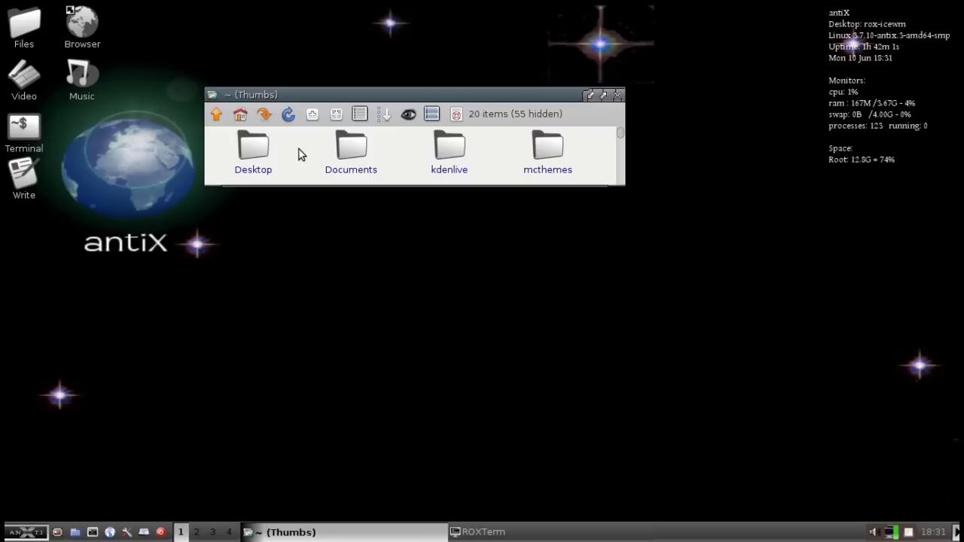
- Set the file manager's icon theme to Human in its type options and accept the change
{"action": "right_click", "coordinate": [299, 149]}
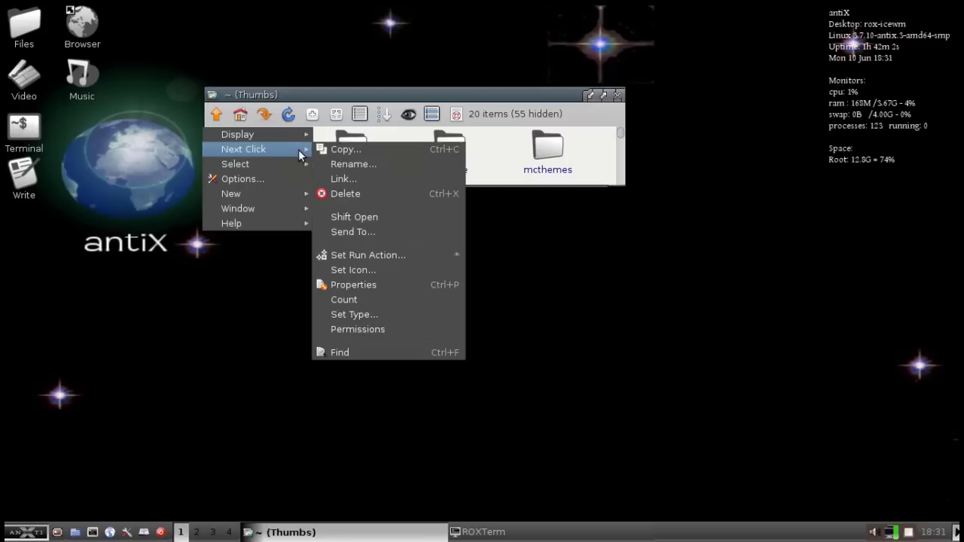
{"action": "left_click", "coordinate": [265, 178]}
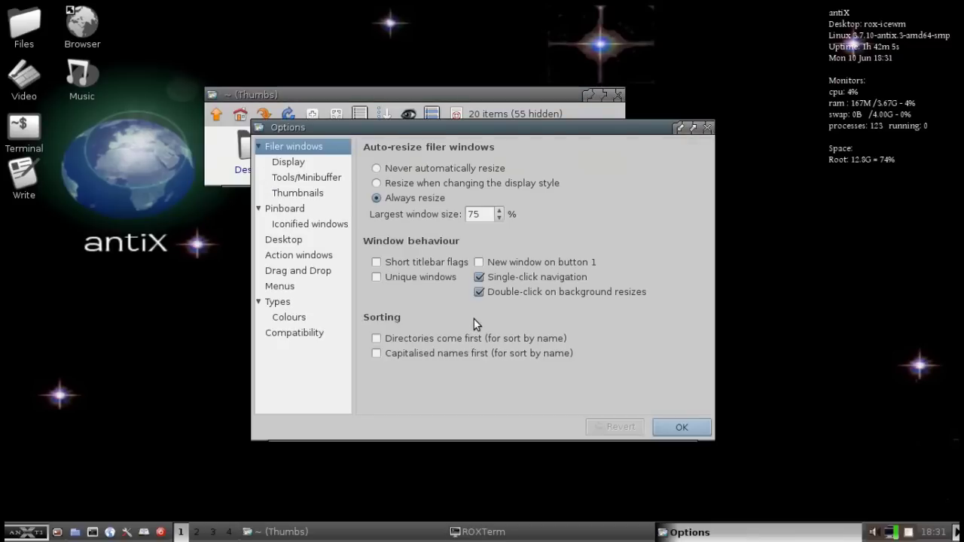
{"action": "left_click", "coordinate": [276, 302]}
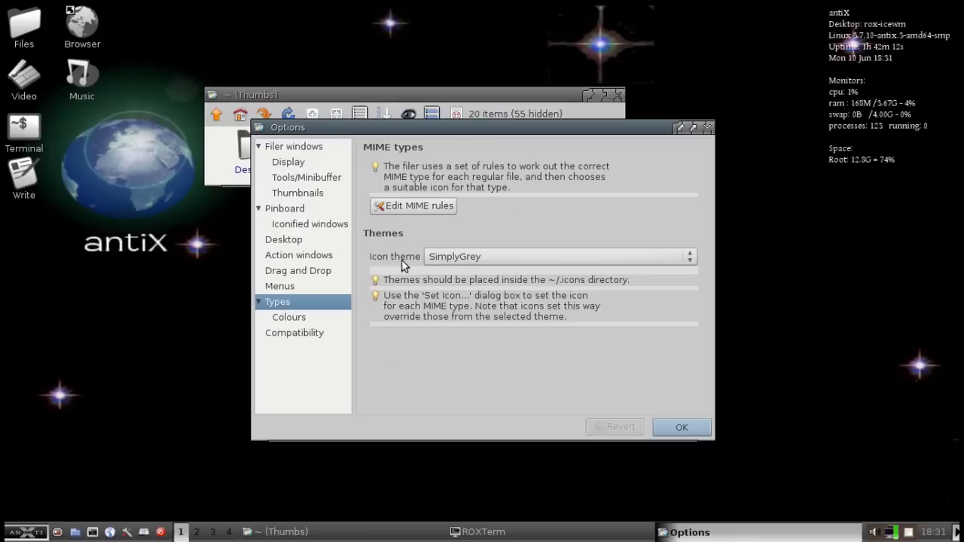
{"action": "left_click", "coordinate": [471, 260]}
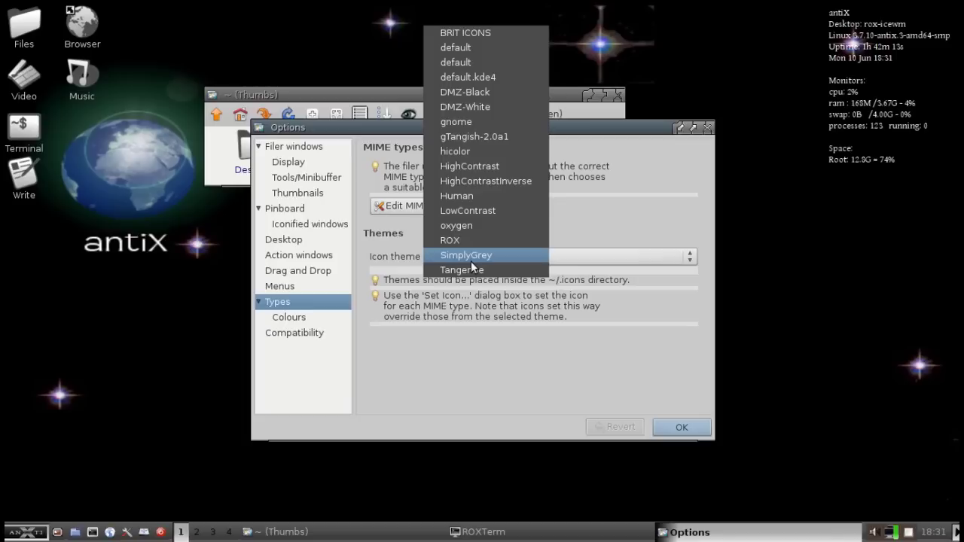
{"action": "left_click", "coordinate": [465, 197]}
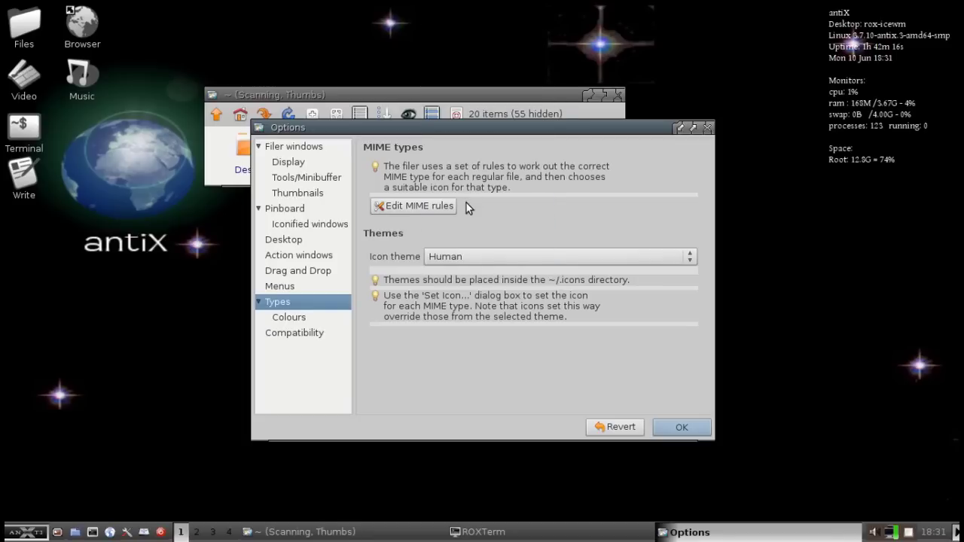
{"action": "left_click", "coordinate": [682, 427]}
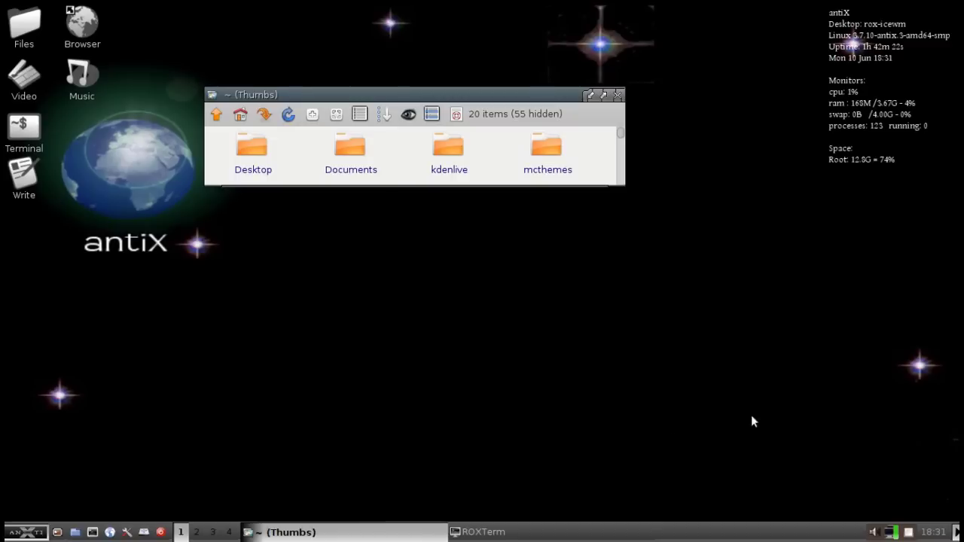
{"action": "left_click", "coordinate": [908, 532]}
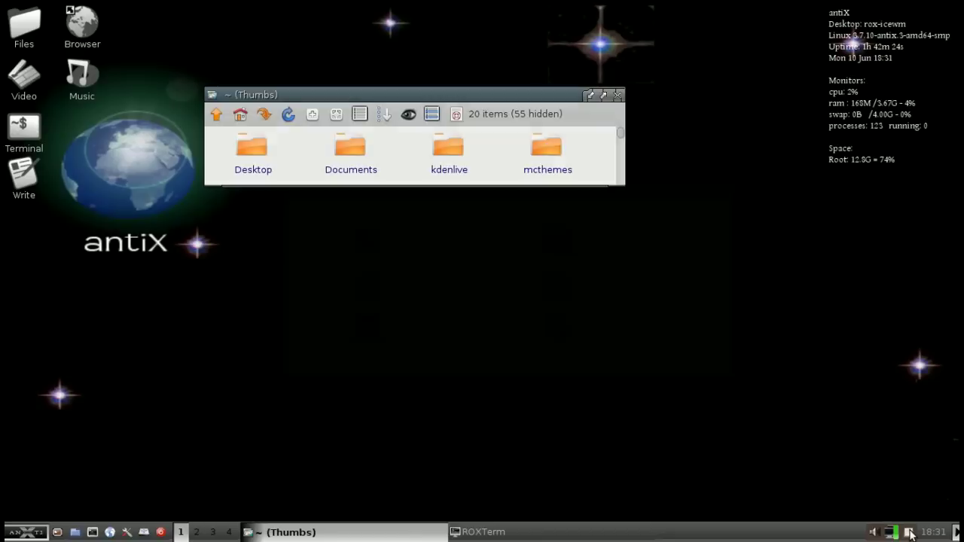